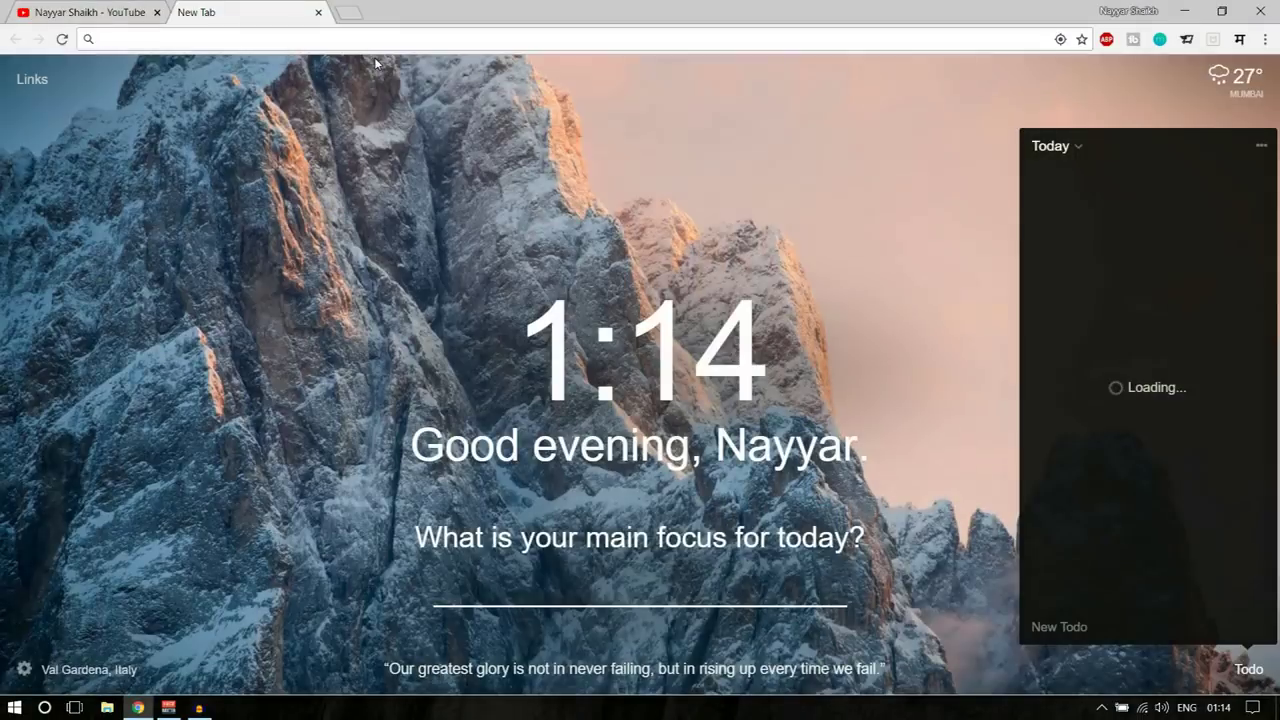
Load nayyarshaikh.com/cpanel in Chrome, correcting the 'capnel' typo in the path
{"action": "type", "text": "nay"}
{"action": "key", "text": "BackSpace"}
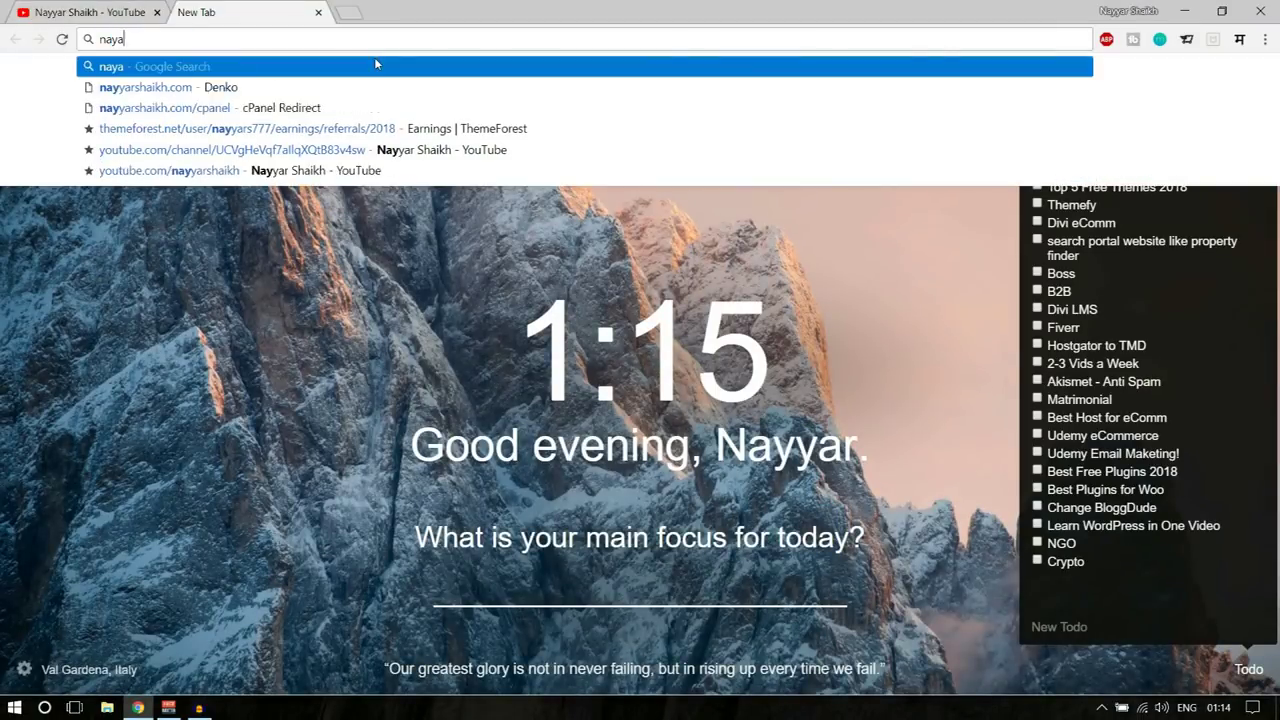
{"action": "type", "text": "yarshaikh.com"}
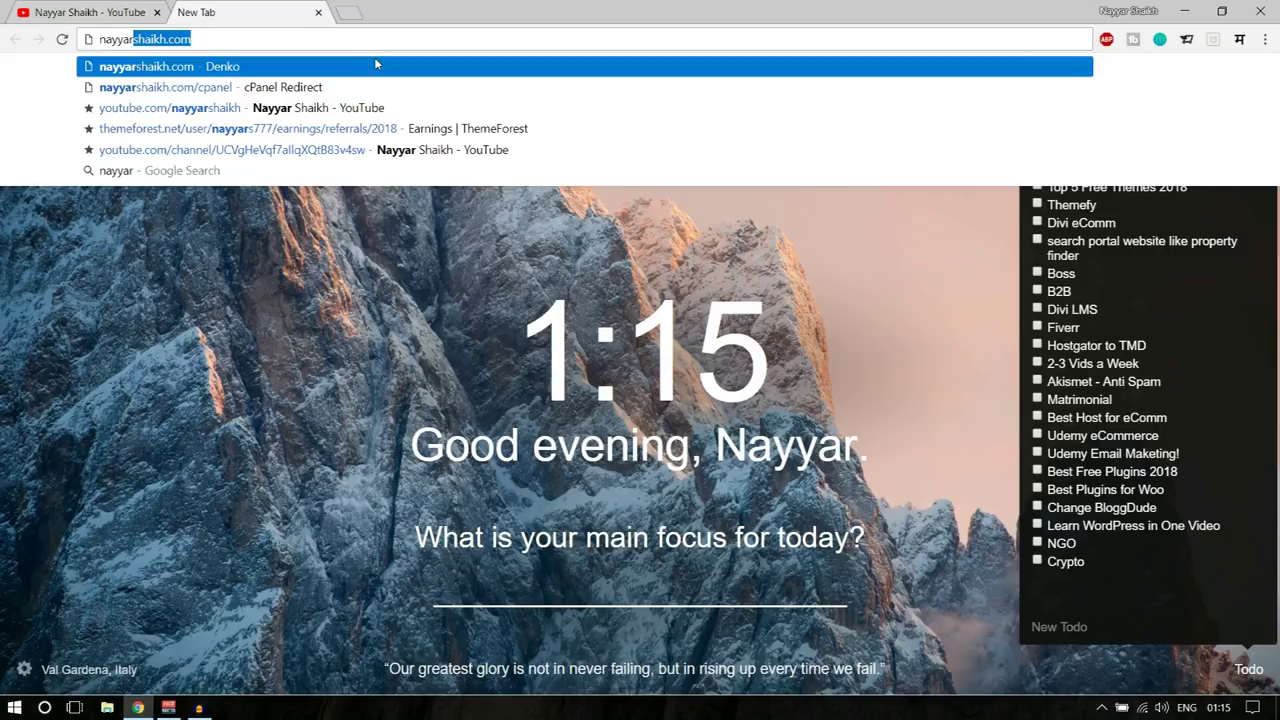
{"action": "key", "text": "Right"}
{"action": "type", "text": "/c"}
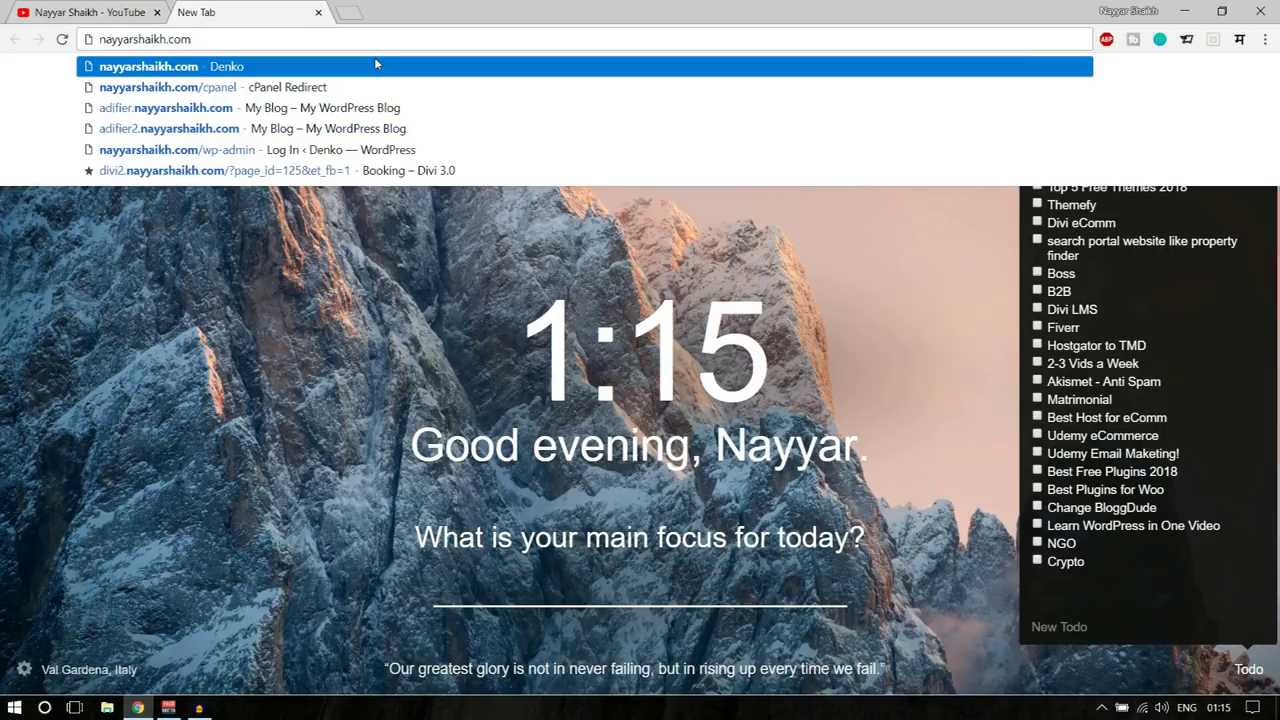
{"action": "type", "text": "apnel"}
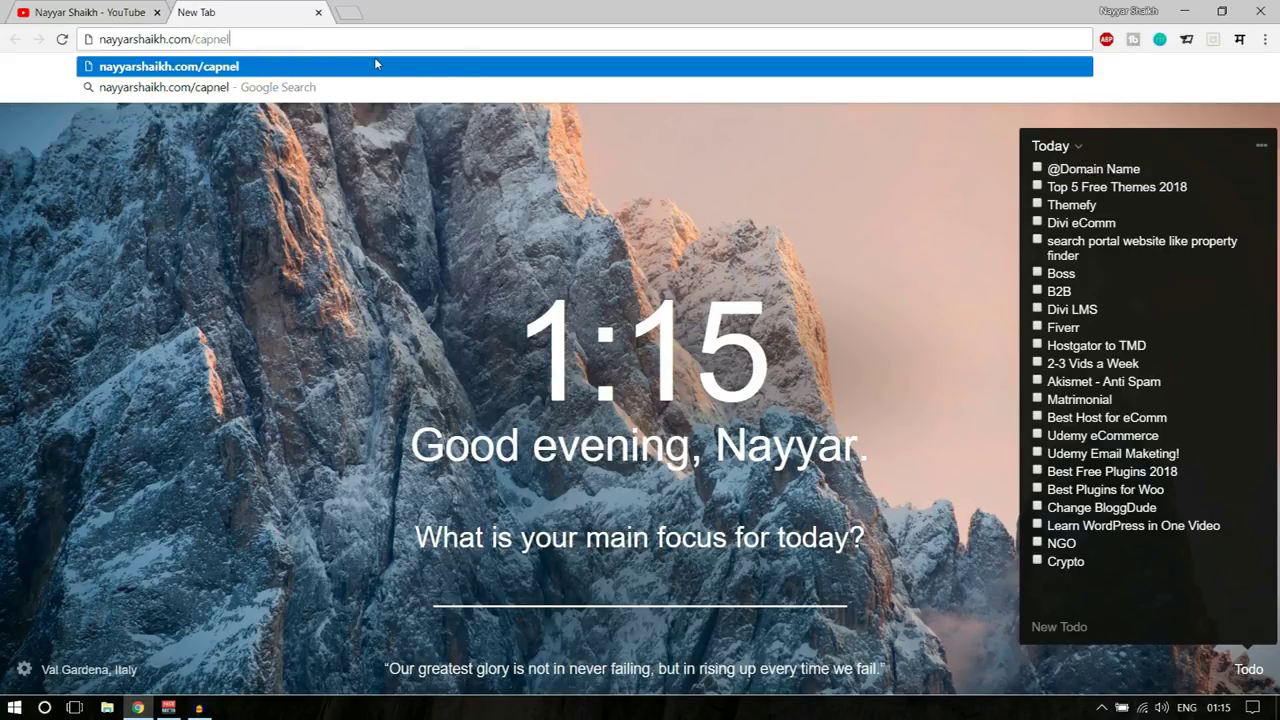
{"action": "key", "text": "BackSpace"}
{"action": "key", "text": "BackSpace"}
{"action": "key", "text": "BackSpace"}
{"action": "key", "text": "BackSpace"}
{"action": "key", "text": "BackSpace"}
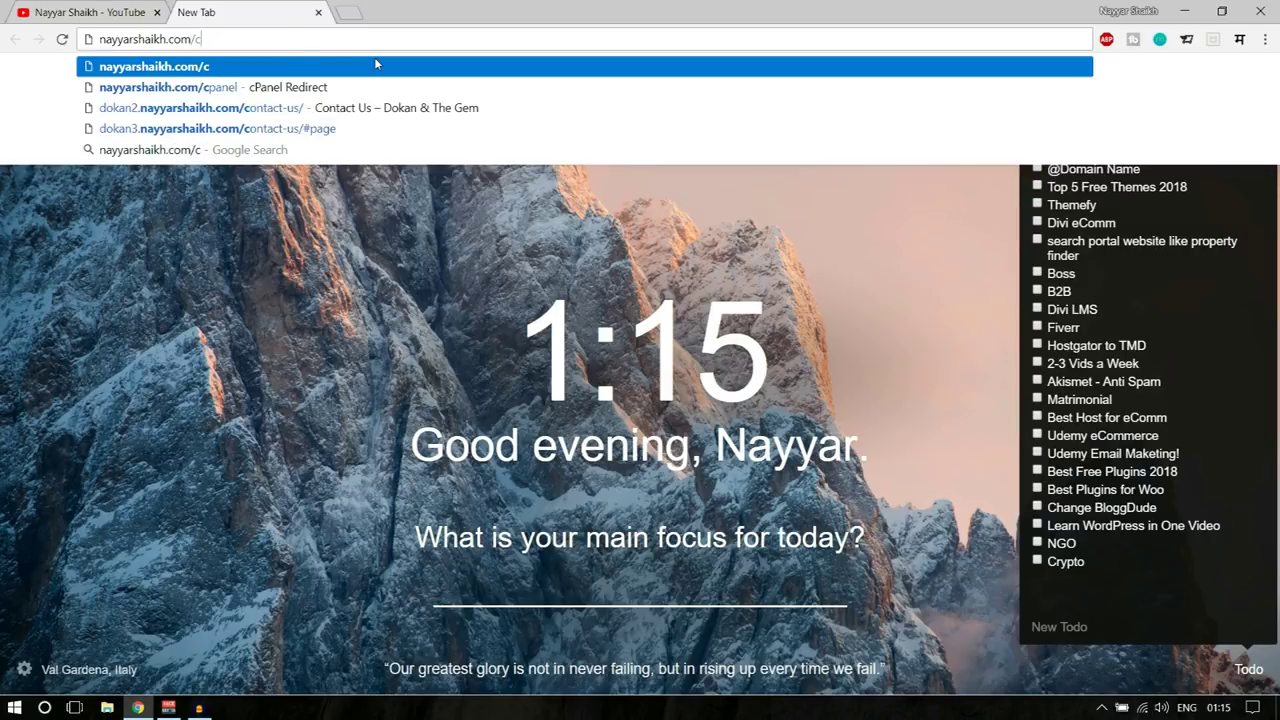
{"action": "type", "text": "panel"}
{"action": "key", "text": "Return"}
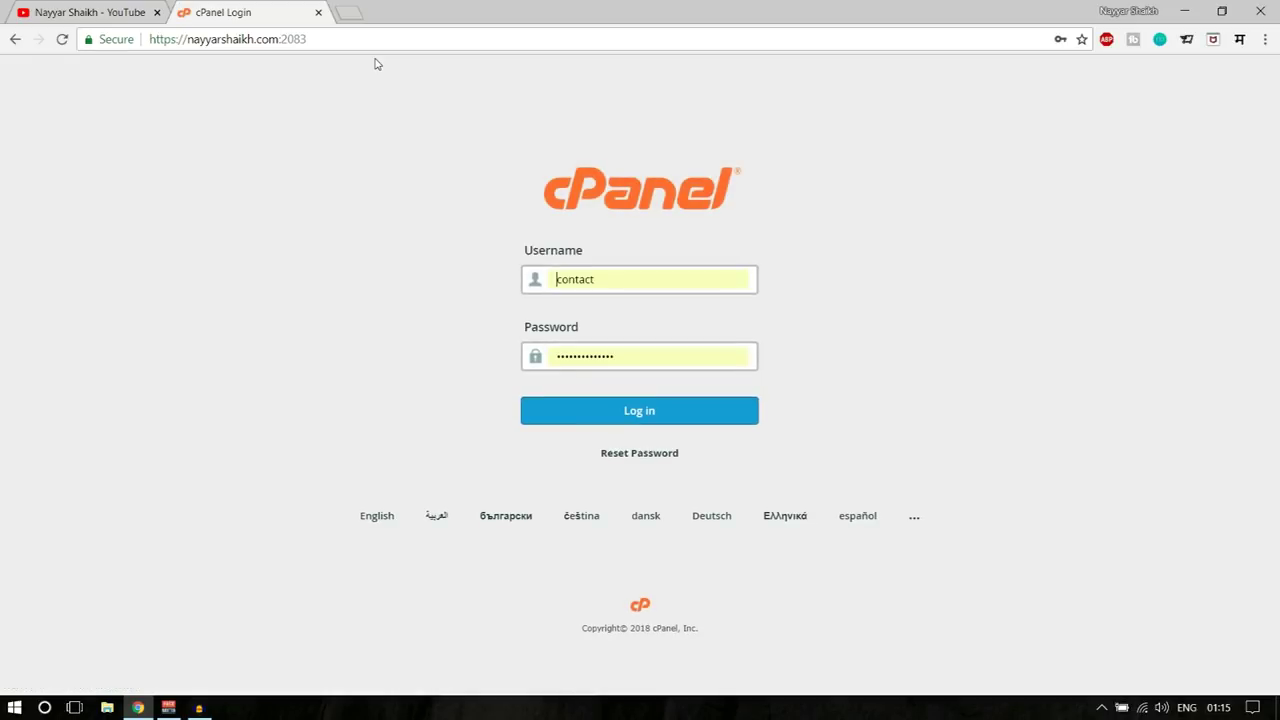
Log in to cPanel with the hosting credentials saved in Chrome's autofill
{"action": "double_click", "coordinate": [619, 285]}
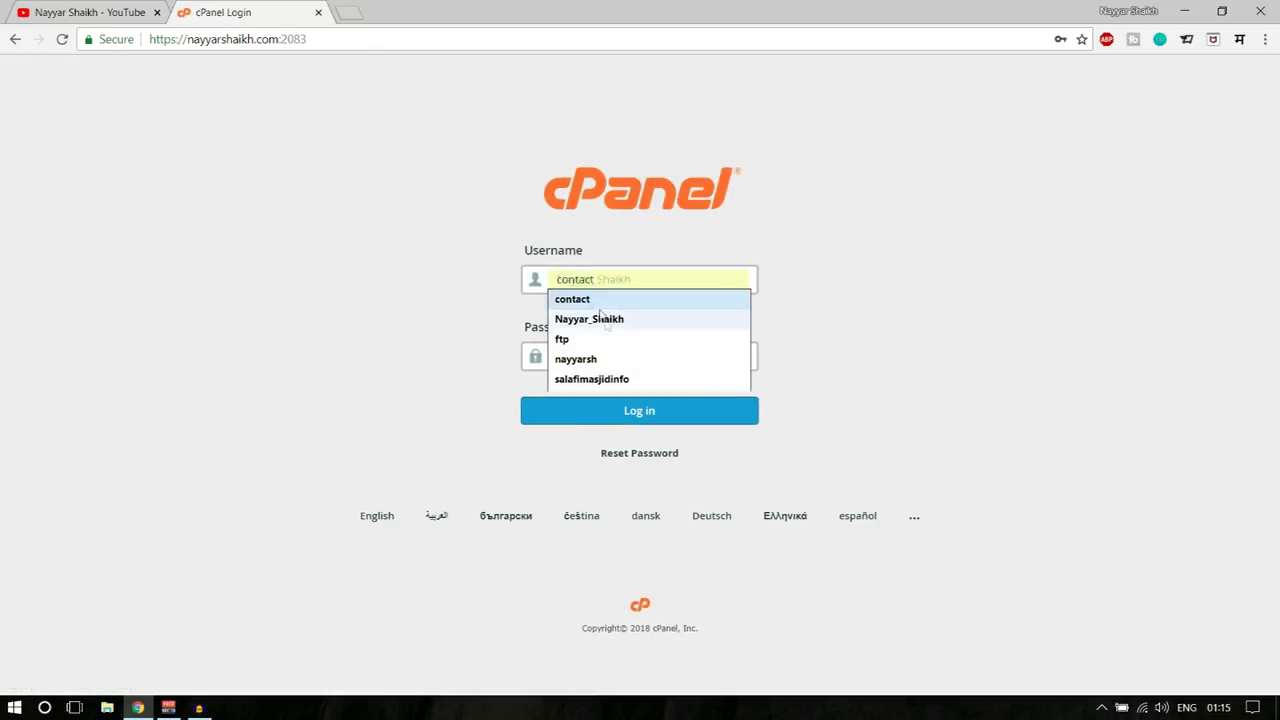
{"action": "left_click", "coordinate": [608, 360]}
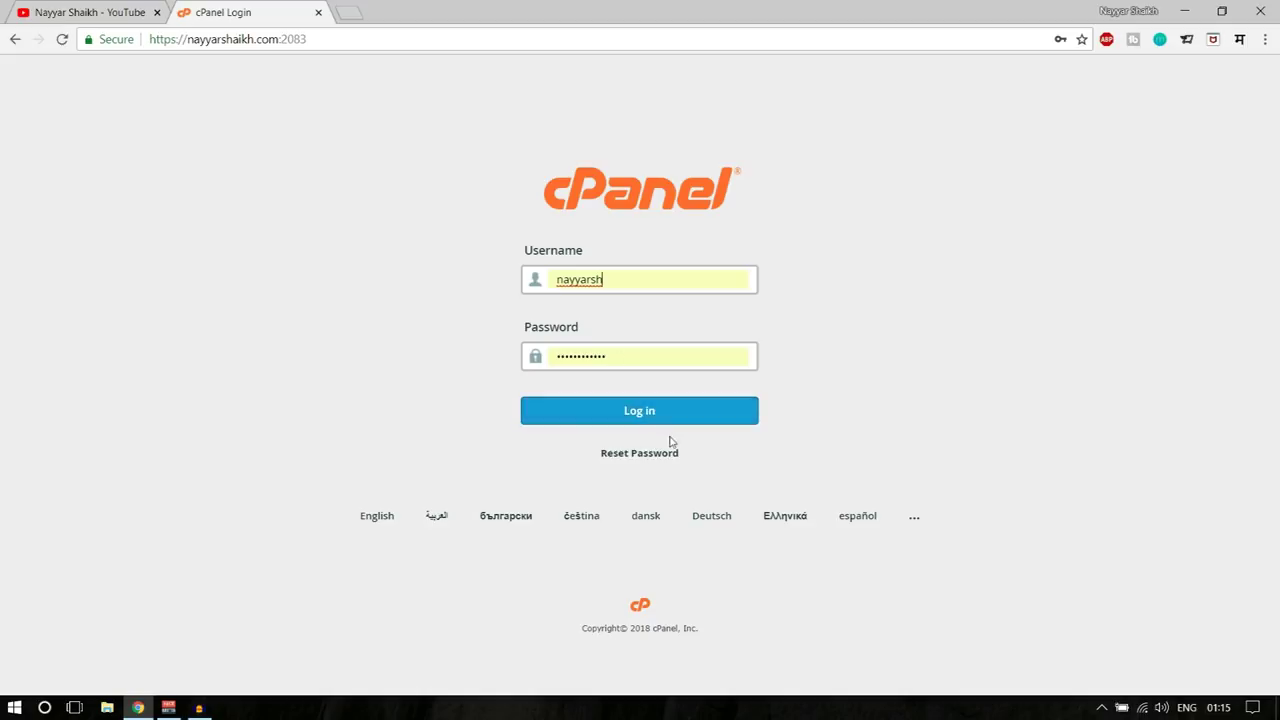
{"action": "left_click", "coordinate": [645, 419]}
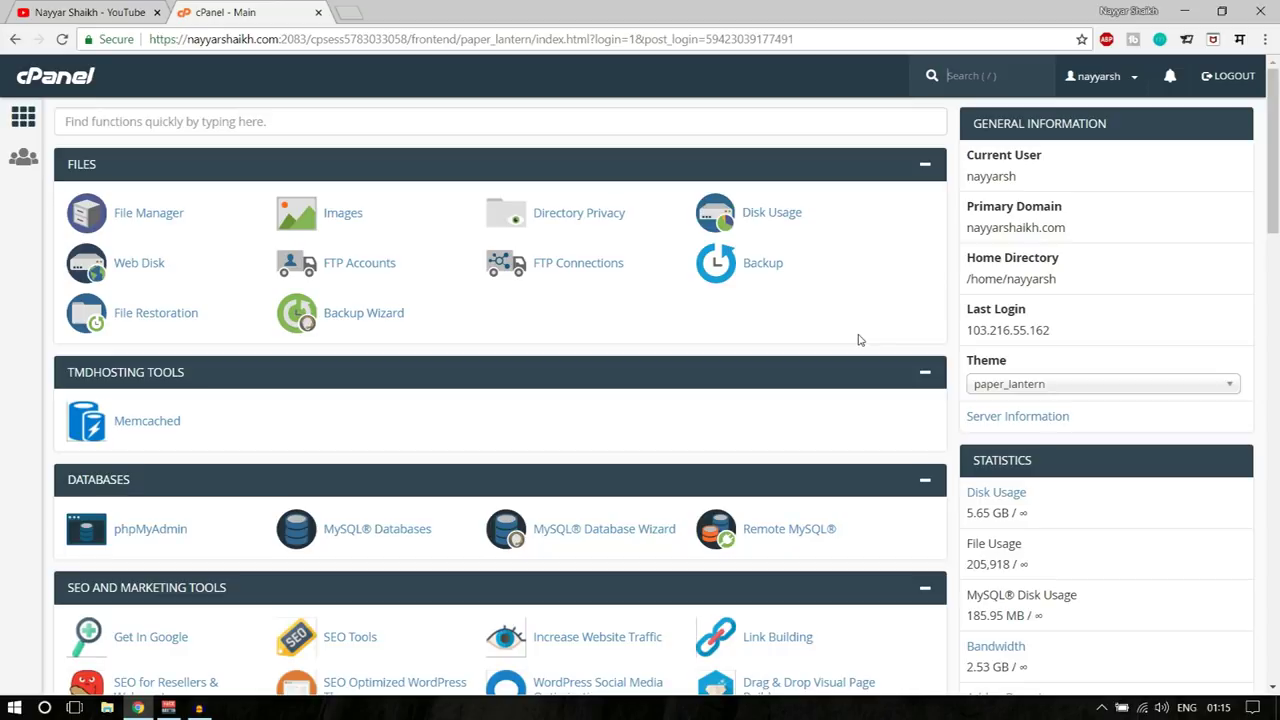
Search the cPanel dashboard for 'email account' to locate the Email Accounts tool
{"action": "scroll", "coordinate": [876, 533], "scroll_direction": "down", "scroll_amount": 6}
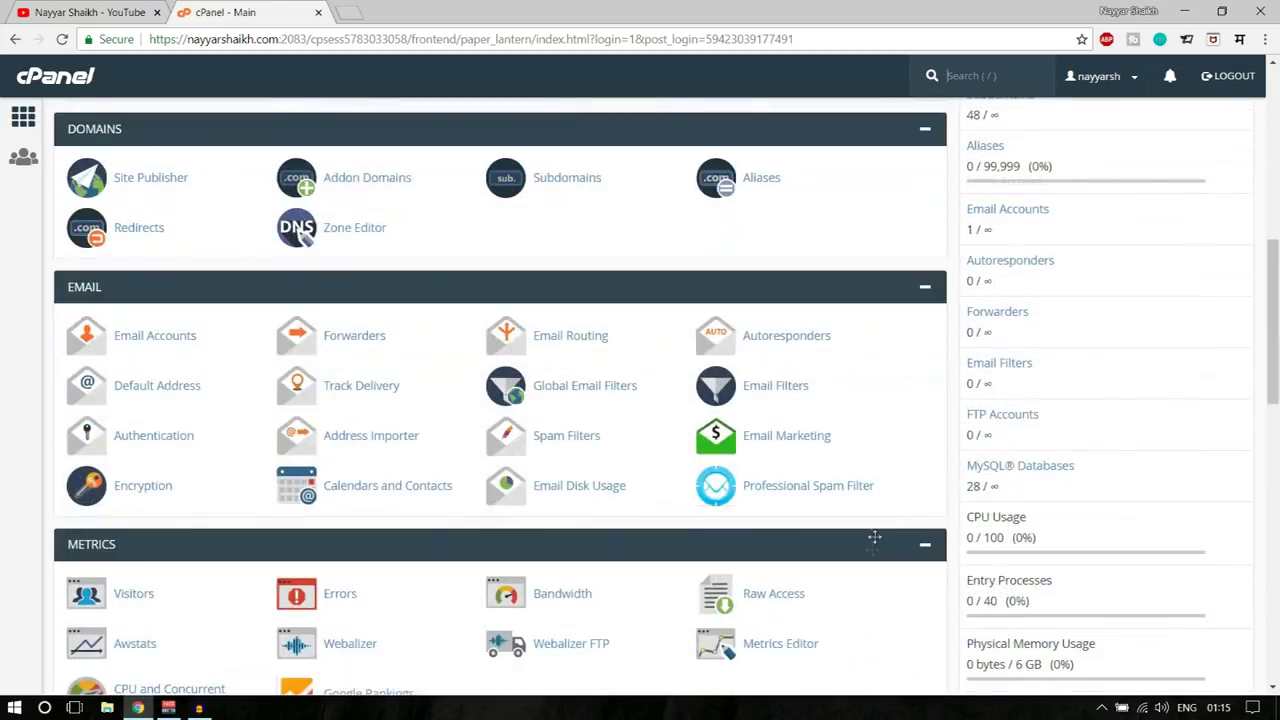
{"action": "scroll", "coordinate": [874, 540], "scroll_direction": "up", "scroll_amount": 6}
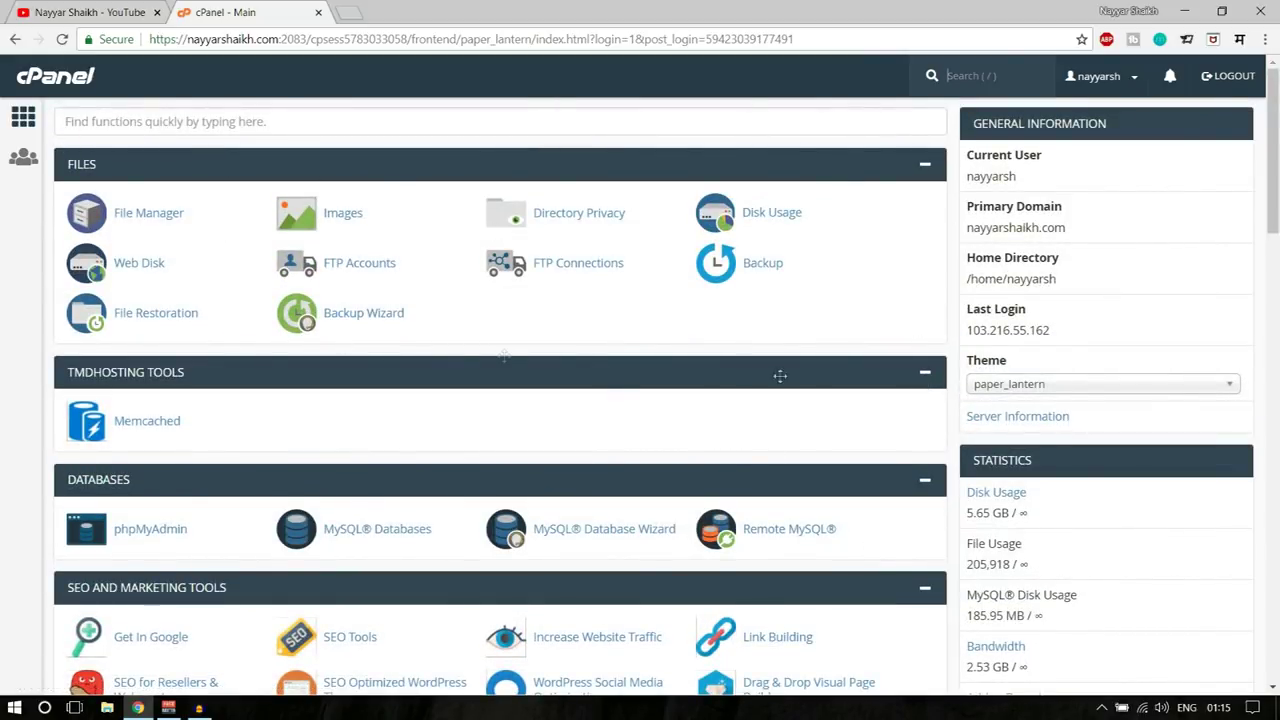
{"action": "scroll", "coordinate": [669, 336], "scroll_direction": "down", "scroll_amount": 6}
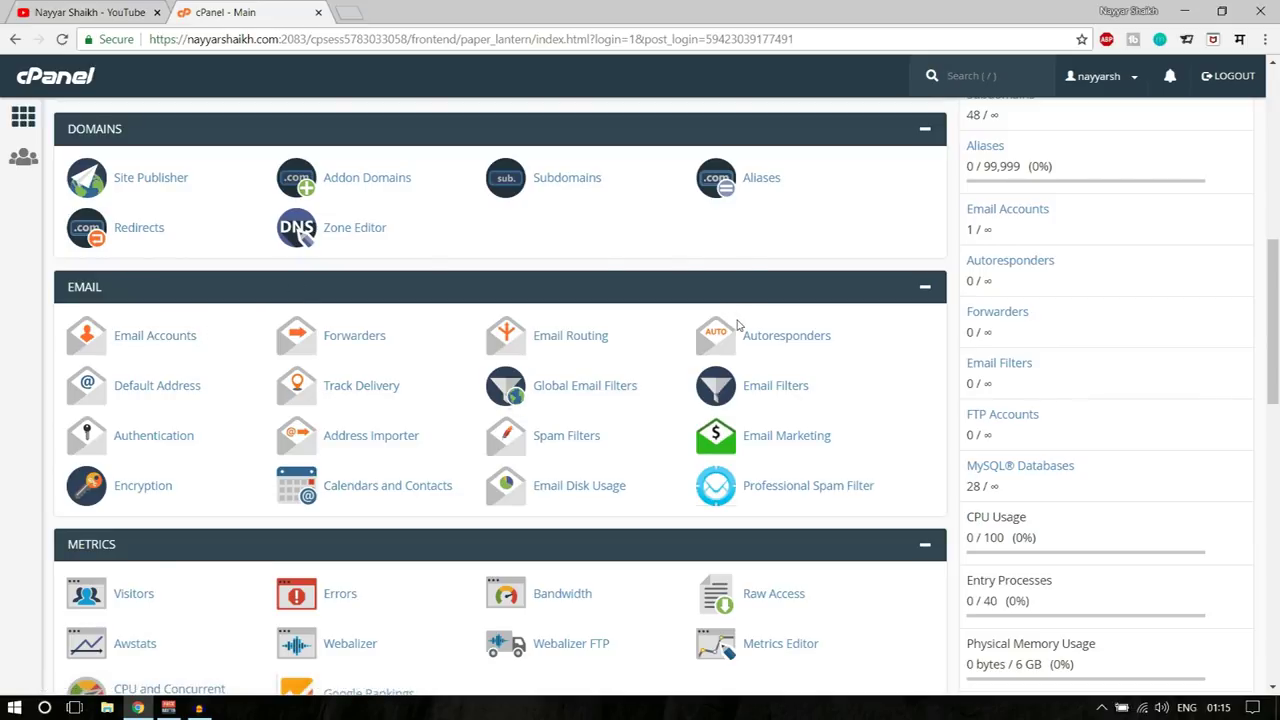
{"action": "key", "text": "ctrl+f"}
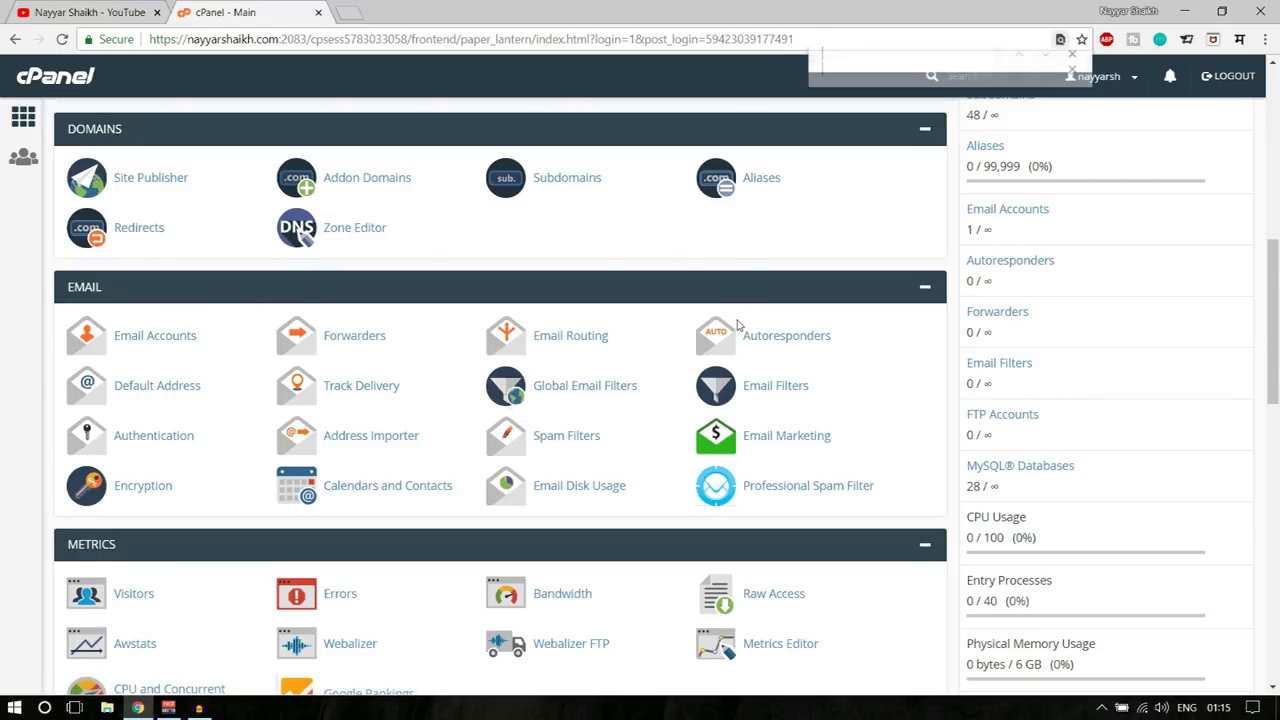
{"action": "type", "text": "em"}
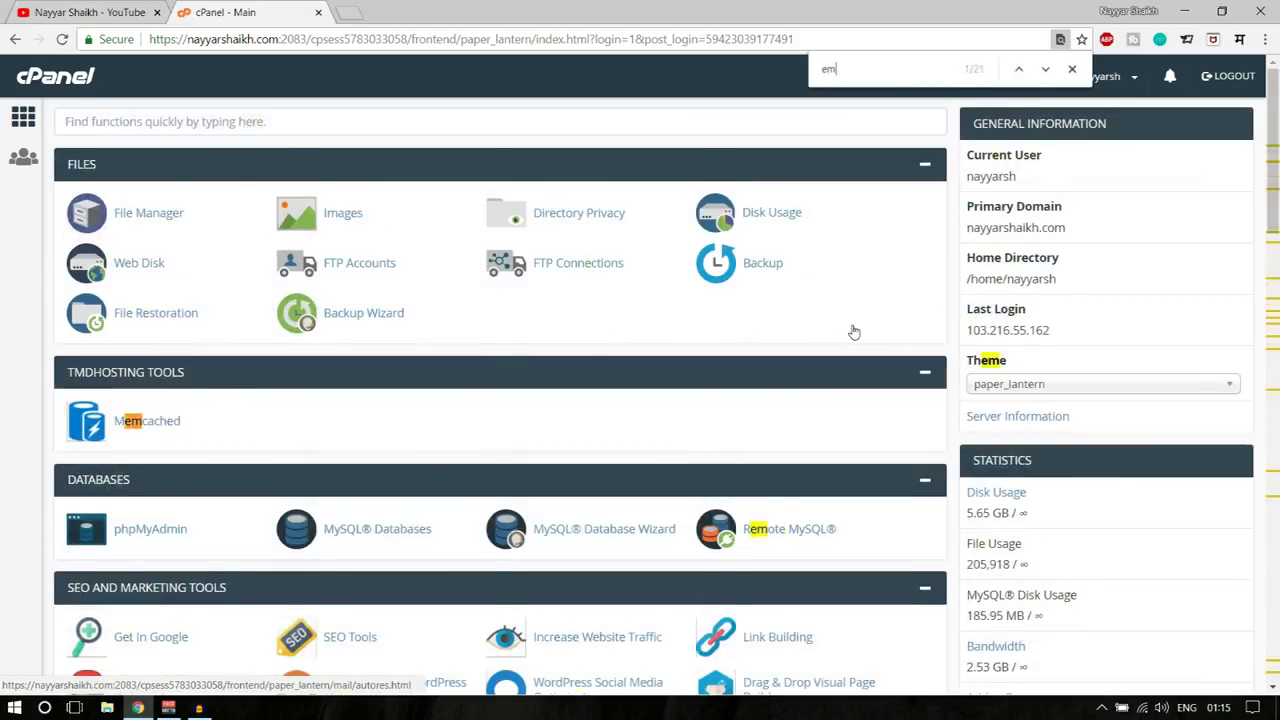
{"action": "type", "text": "ail account"}
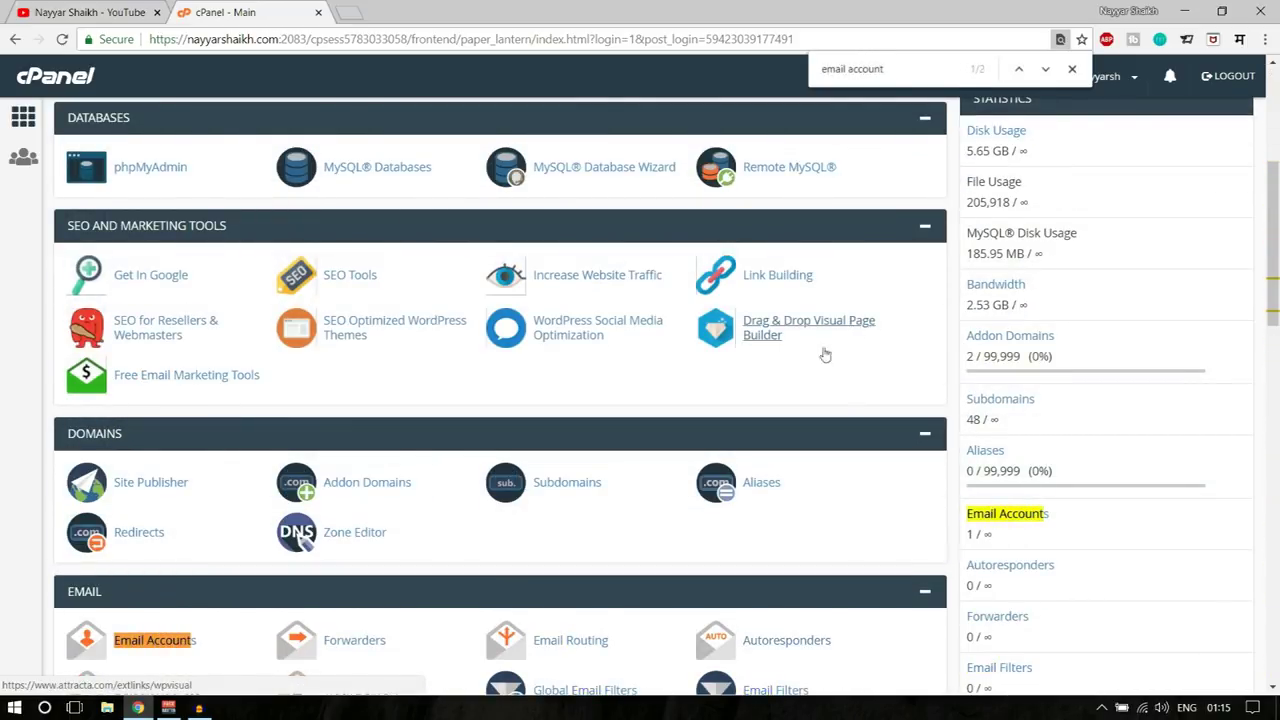
{"action": "scroll", "coordinate": [258, 447], "scroll_direction": "down", "scroll_amount": 3}
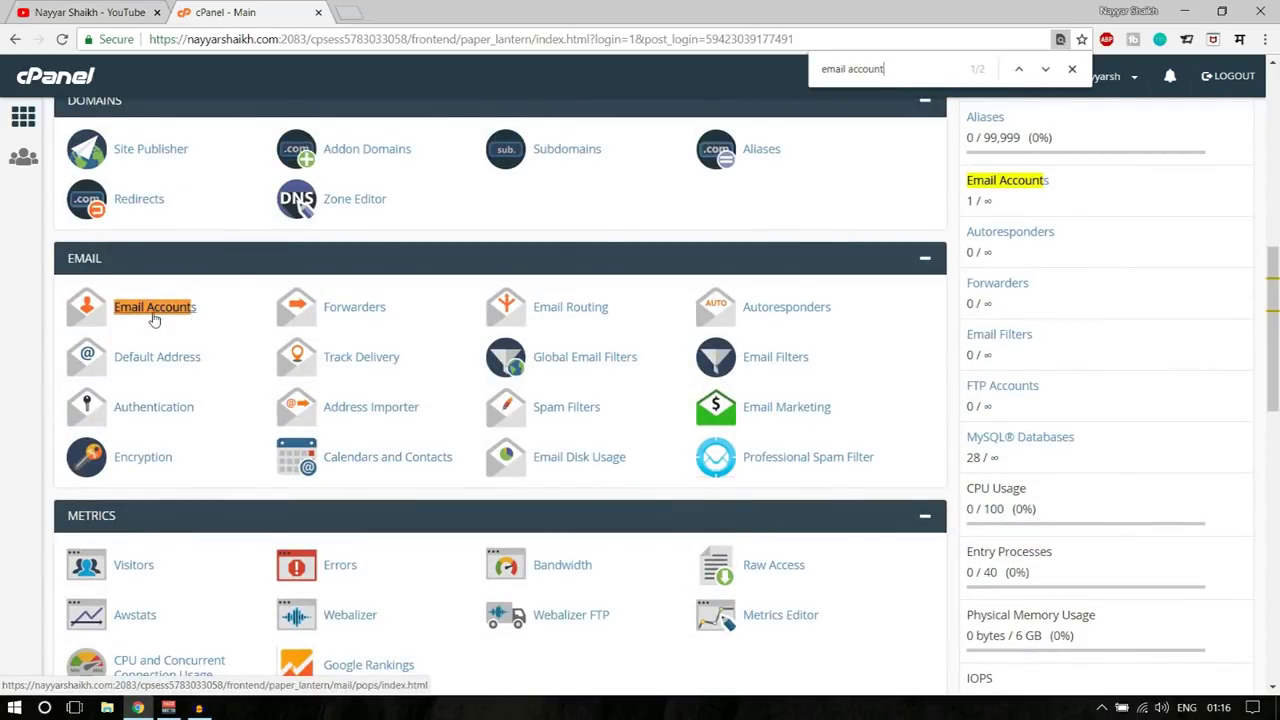
{"action": "left_click", "coordinate": [152, 312]}
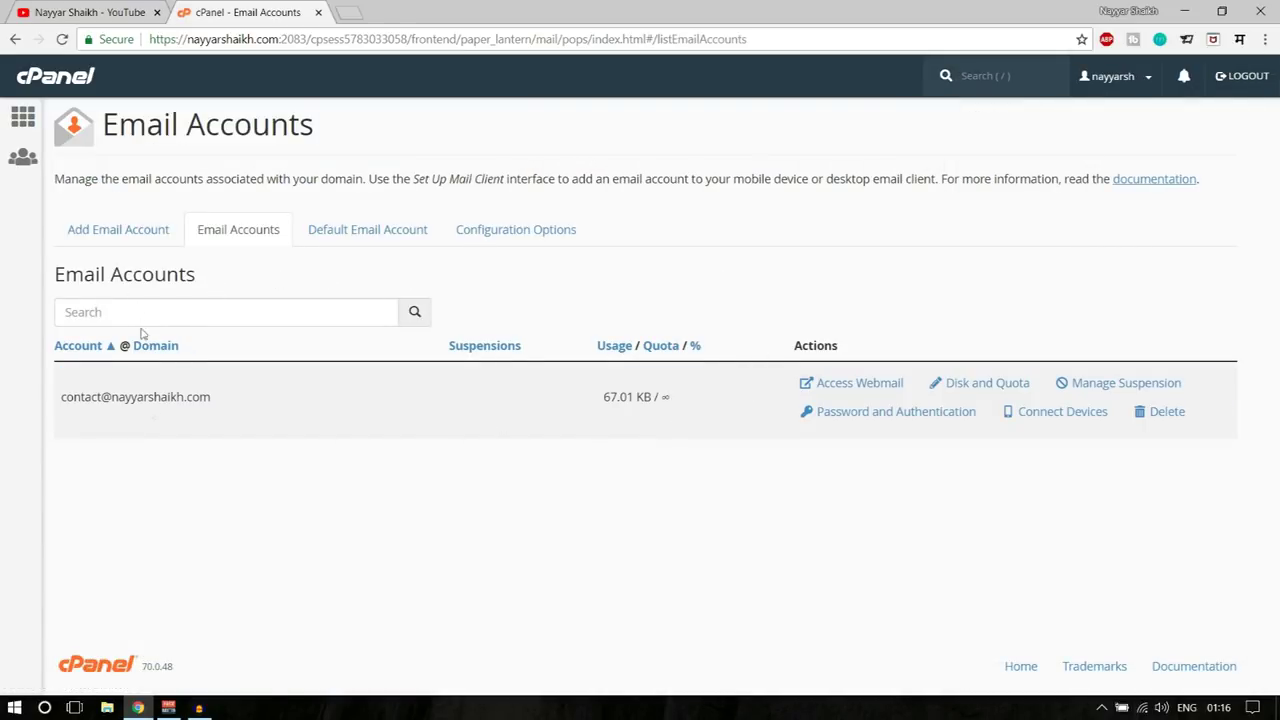
{"action": "left_click_drag", "start_coordinate": [60, 398], "coordinate": [243, 408]}
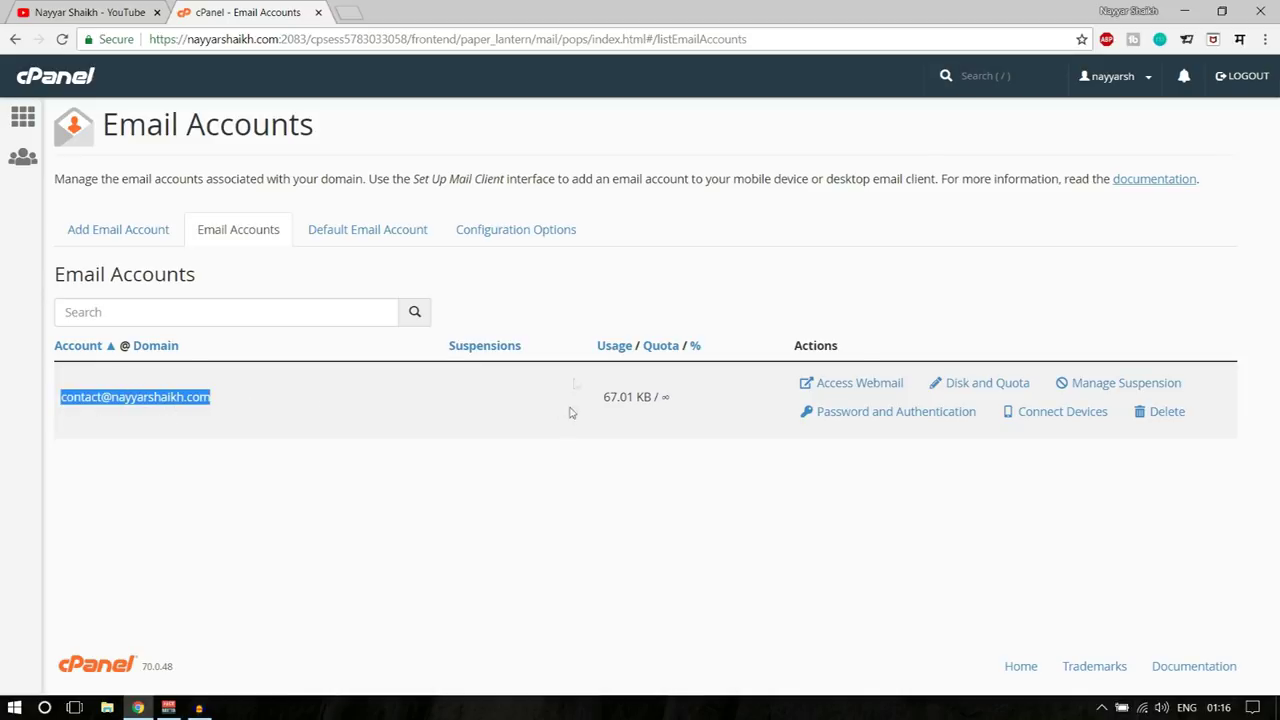
{"action": "left_click", "coordinate": [100, 238]}
{"action": "left_click", "coordinate": [186, 328]}
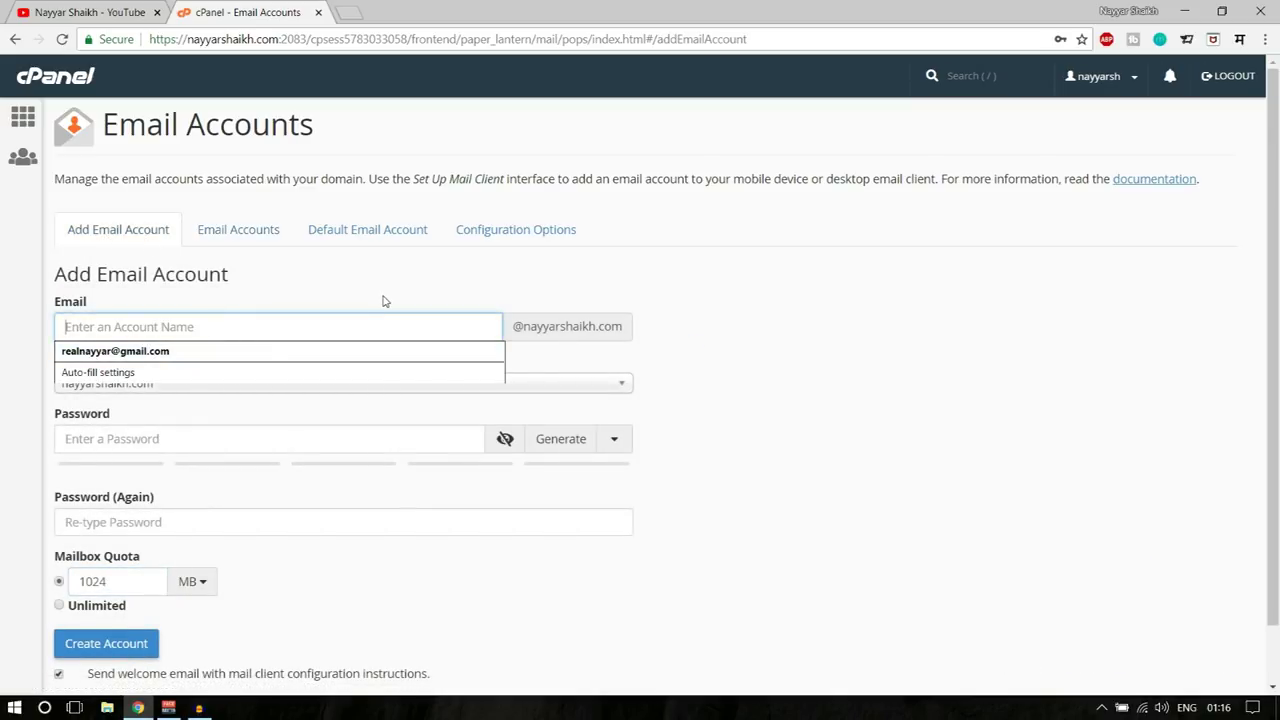
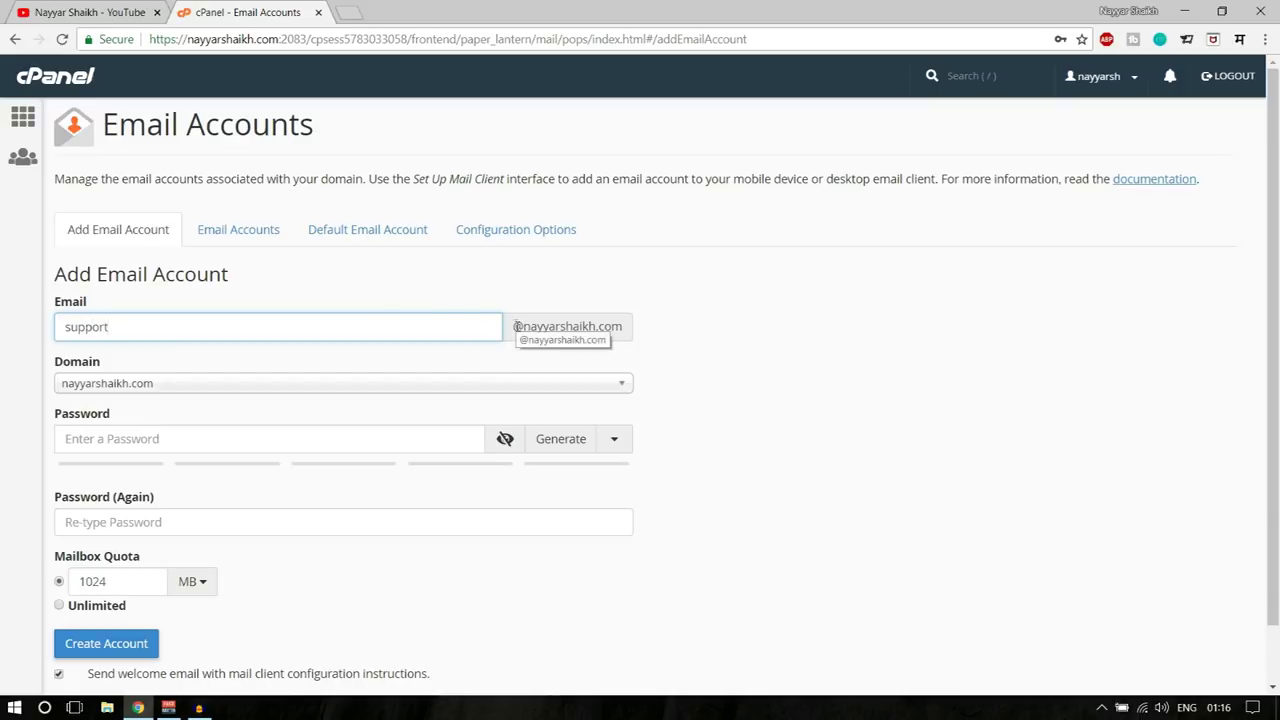
{"action": "left_click_drag", "start_coordinate": [512, 327], "coordinate": [622, 327]}
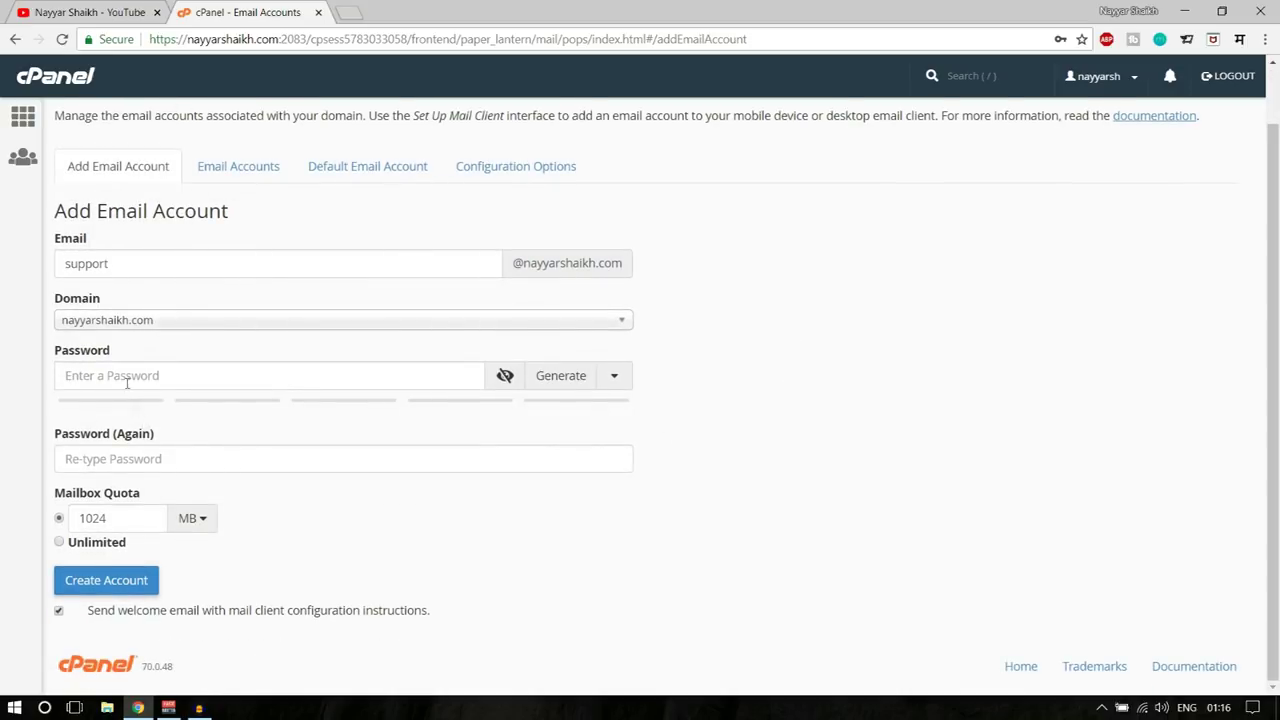
Enter the new mailbox password and confirm it in Password (Again)
{"action": "left_click", "coordinate": [159, 374]}
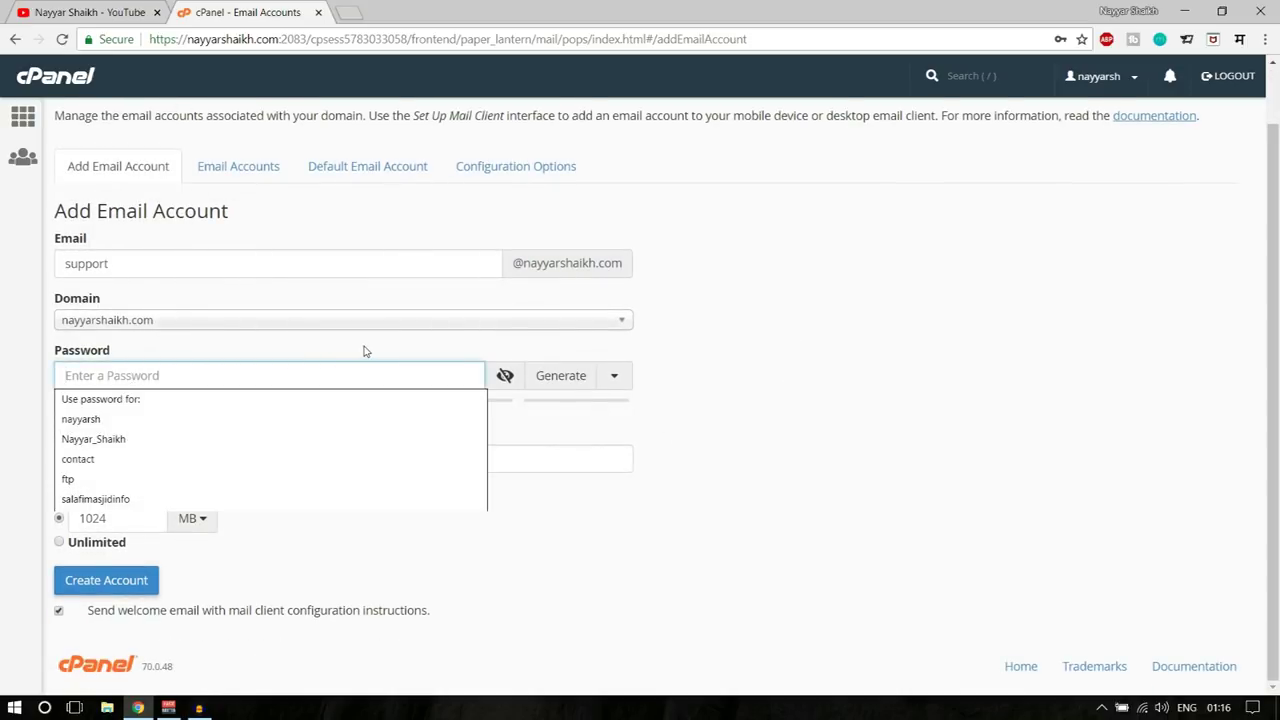
{"action": "key", "text": "Escape"}
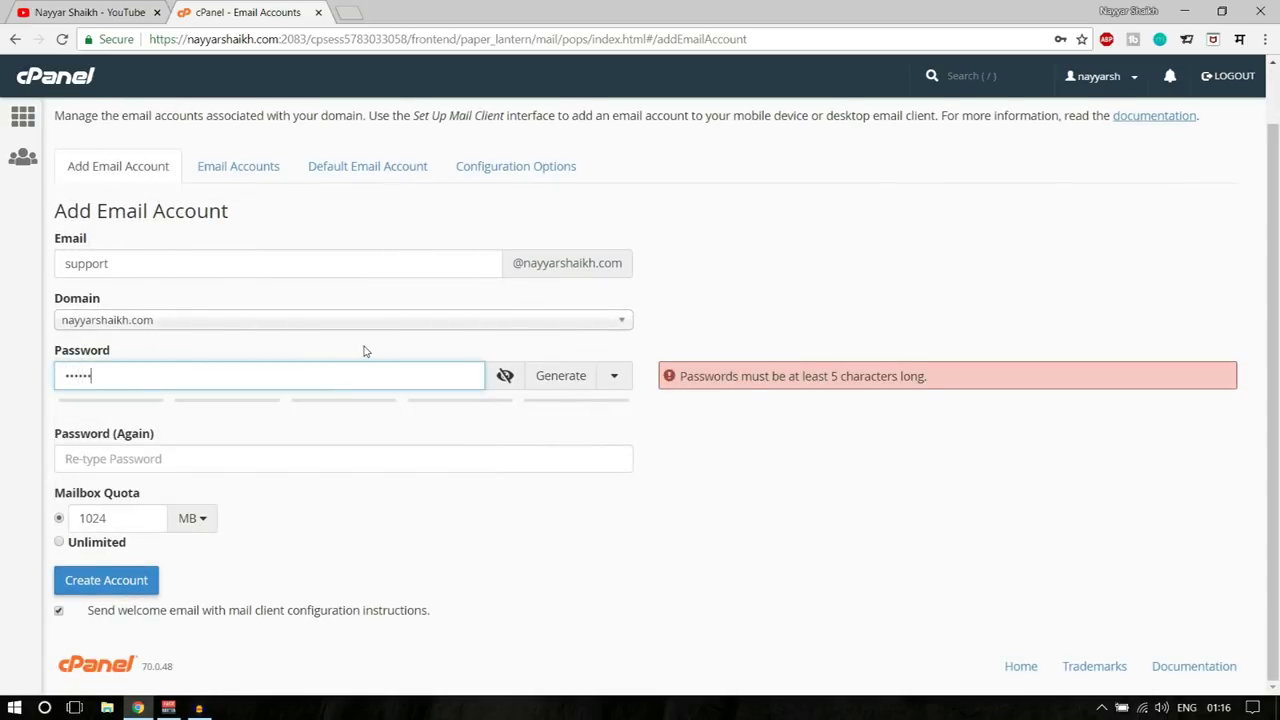
{"action": "left_click", "coordinate": [309, 472]}
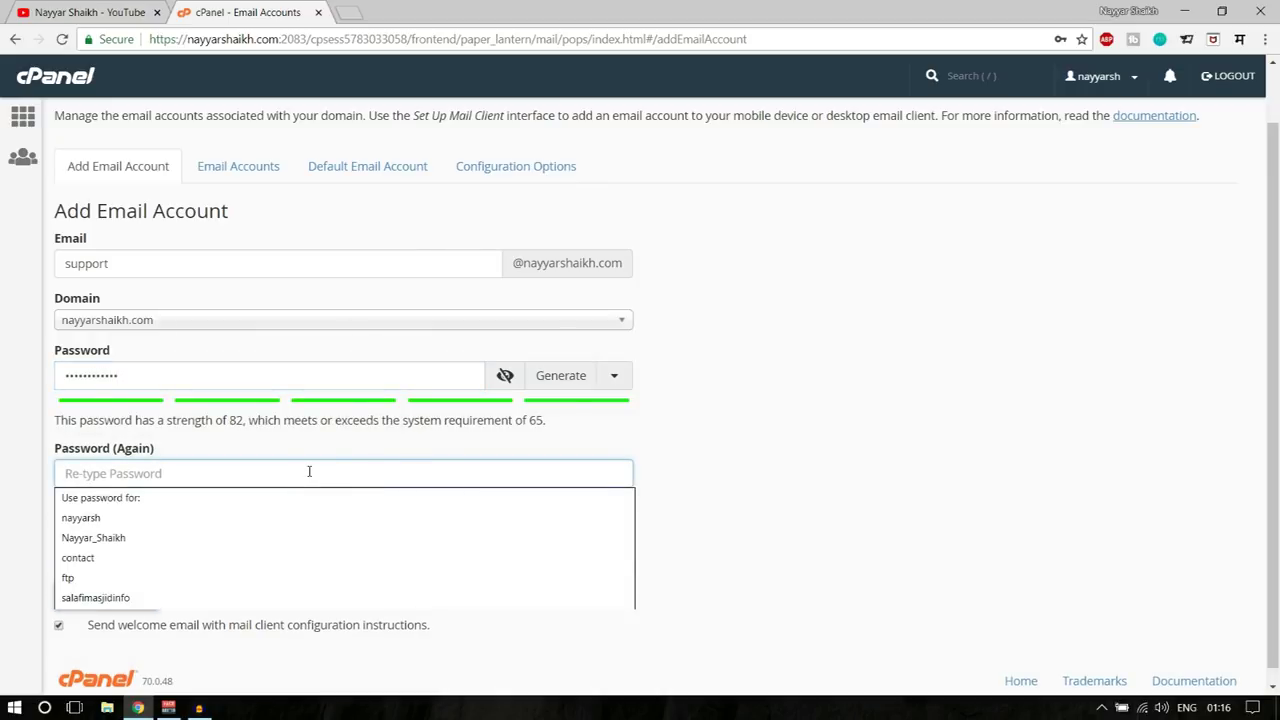
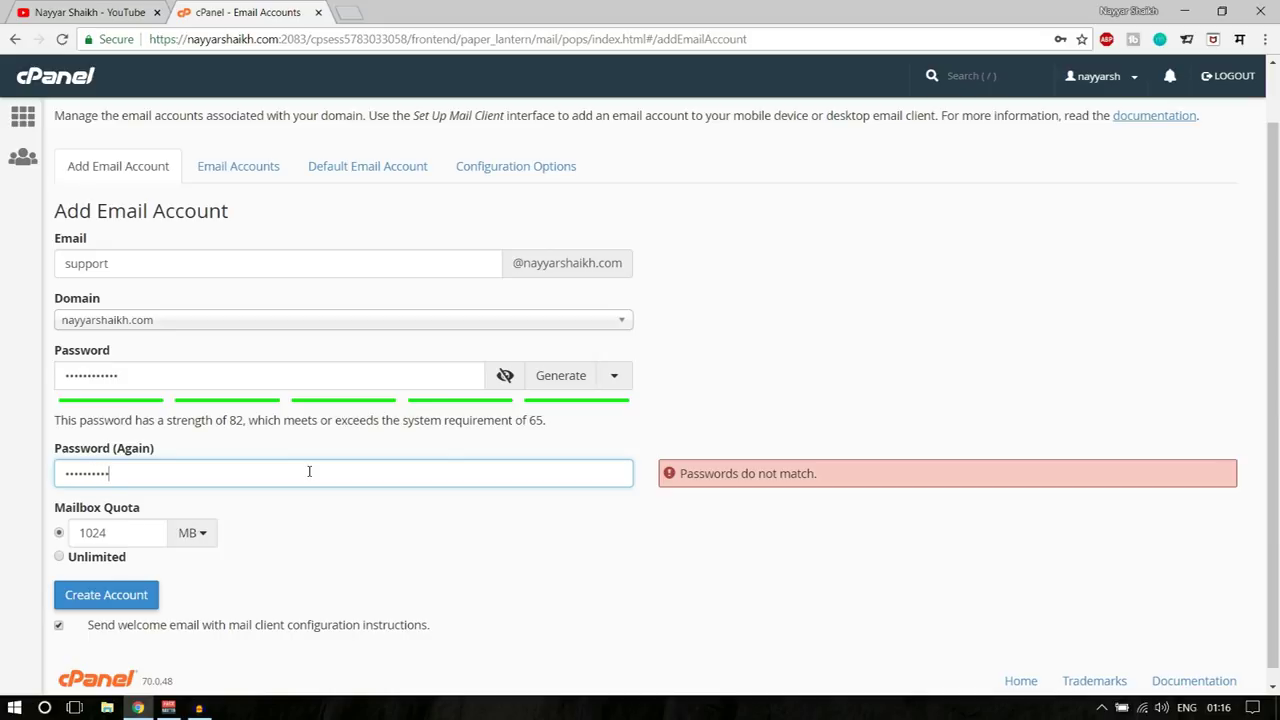
{"action": "left_click", "coordinate": [873, 439]}
Keep the mailbox quota at 1024 MB and create the support account
{"action": "scroll", "coordinate": [933, 423], "scroll_direction": "down", "scroll_amount": 1}
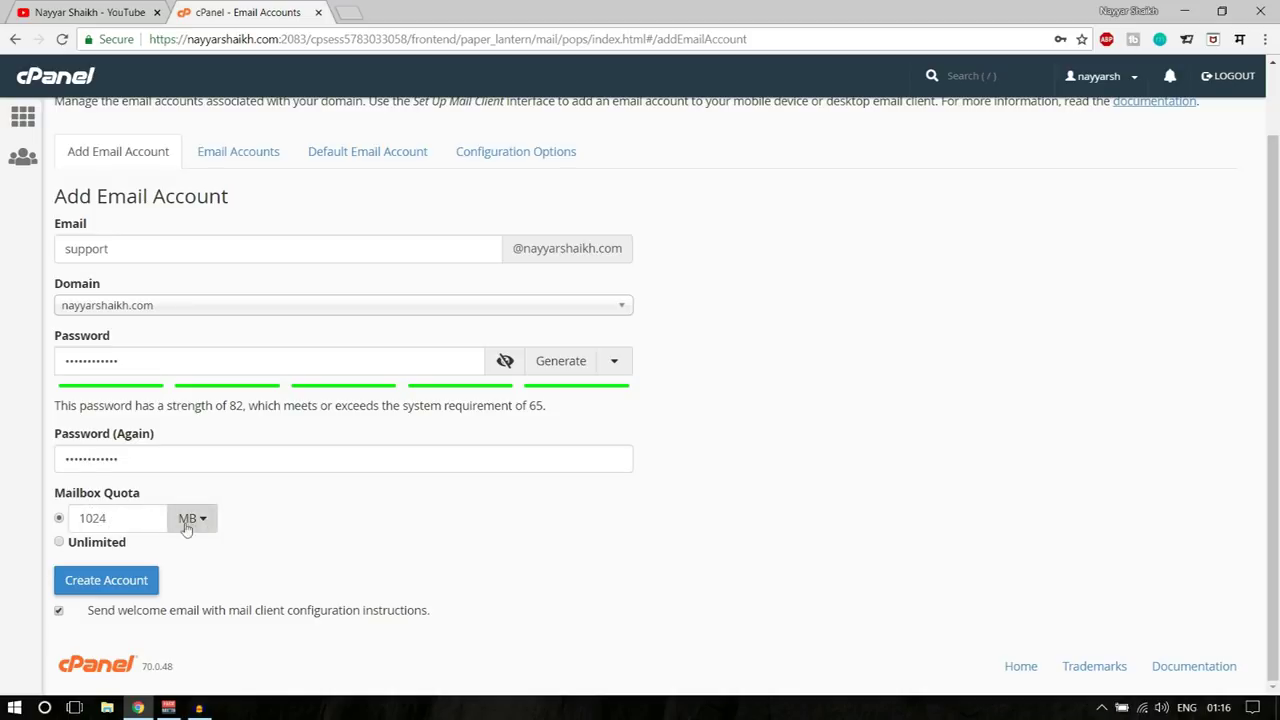
{"action": "double_click", "coordinate": [119, 521]}
{"action": "left_click", "coordinate": [306, 525]}
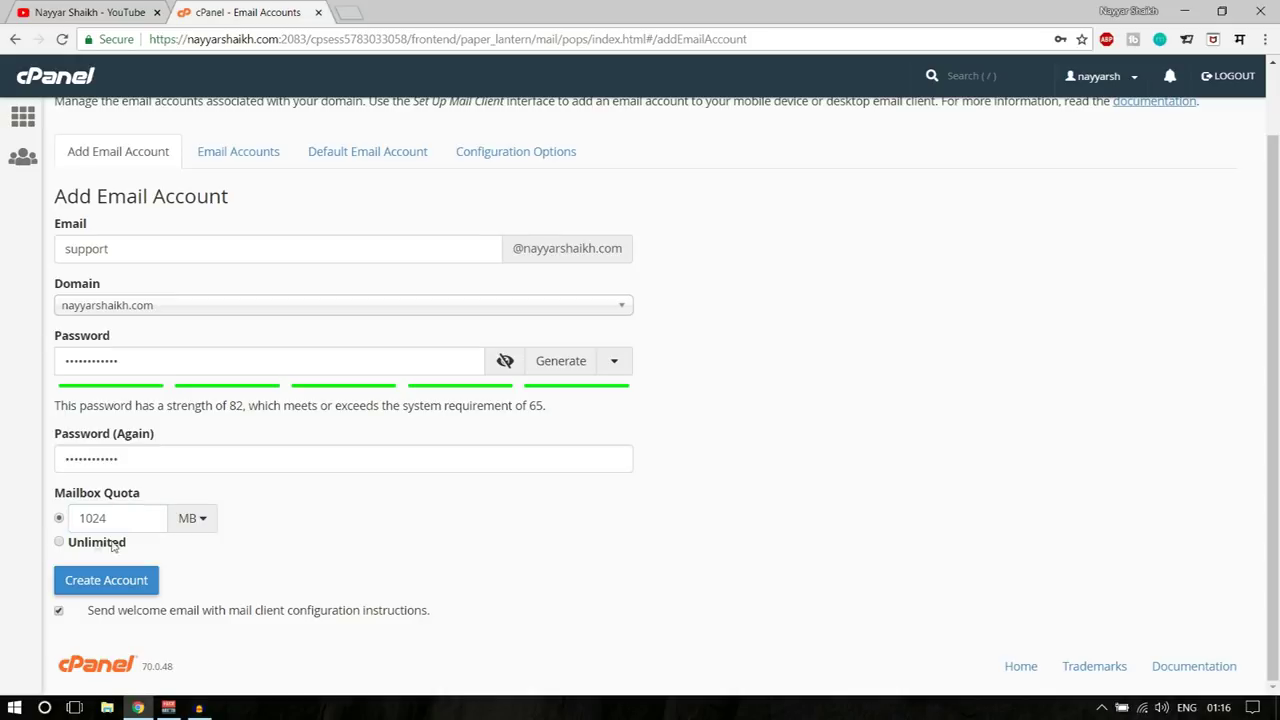
{"action": "left_click", "coordinate": [60, 543]}
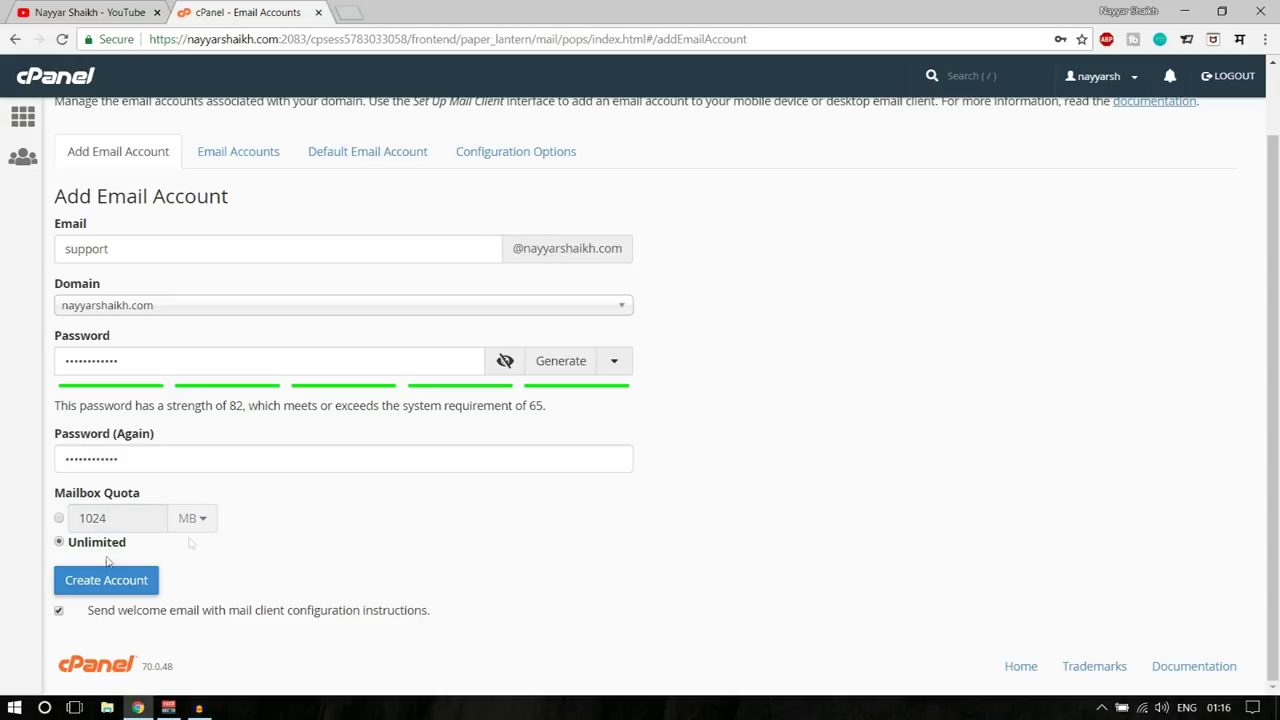
{"action": "left_click", "coordinate": [59, 519]}
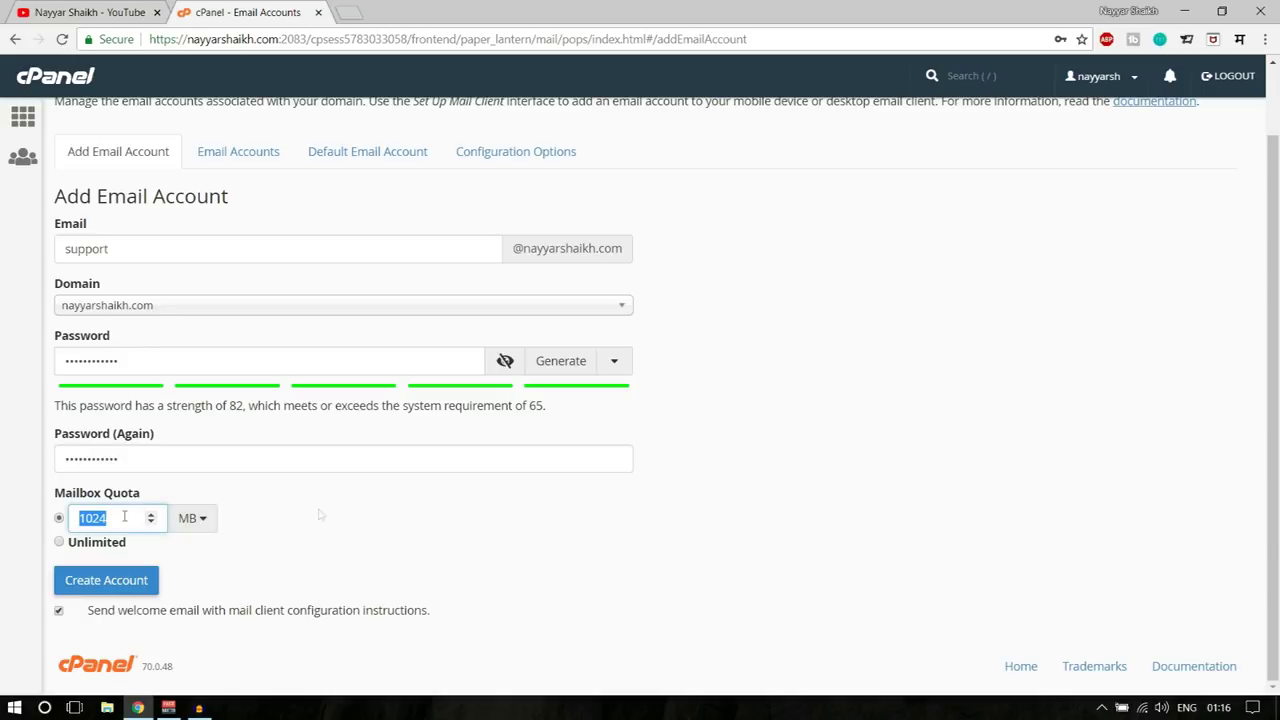
{"action": "left_click", "coordinate": [117, 588]}
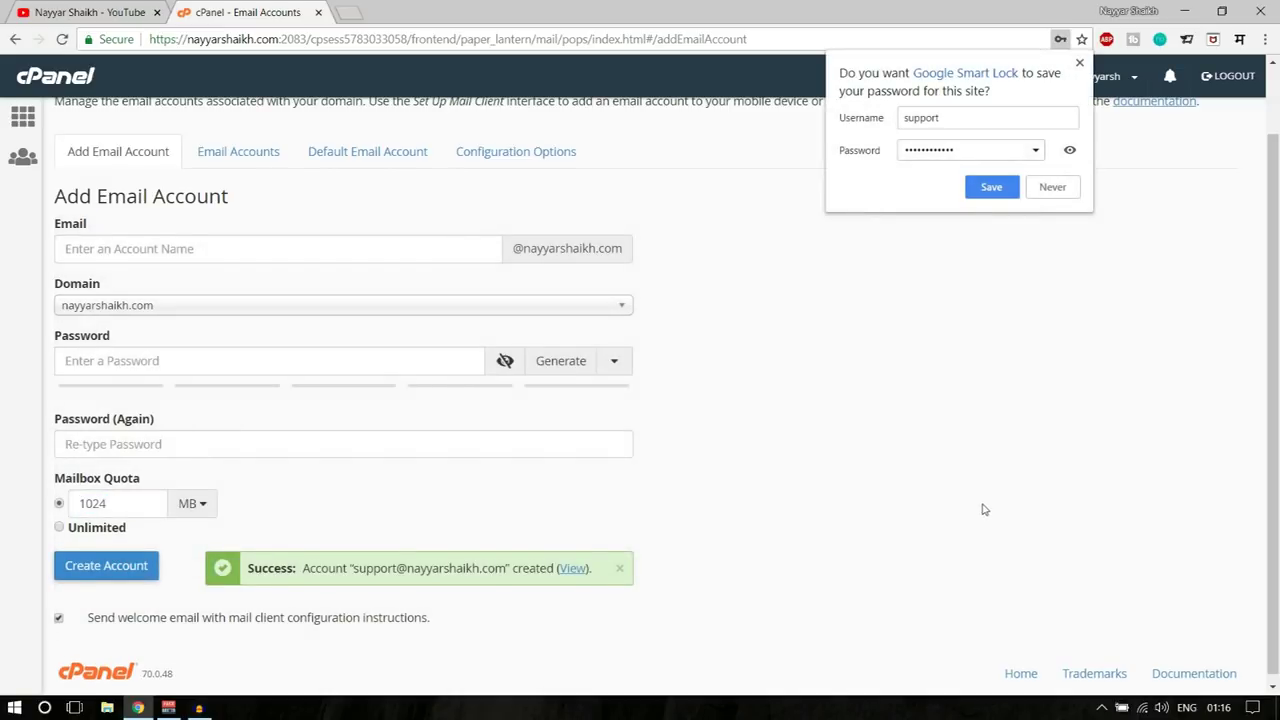
{"action": "scroll", "coordinate": [983, 510], "scroll_direction": "down", "scroll_amount": 1}
{"action": "left_click_drag", "start_coordinate": [250, 560], "coordinate": [482, 562]}
{"action": "left_click", "coordinate": [500, 572]}
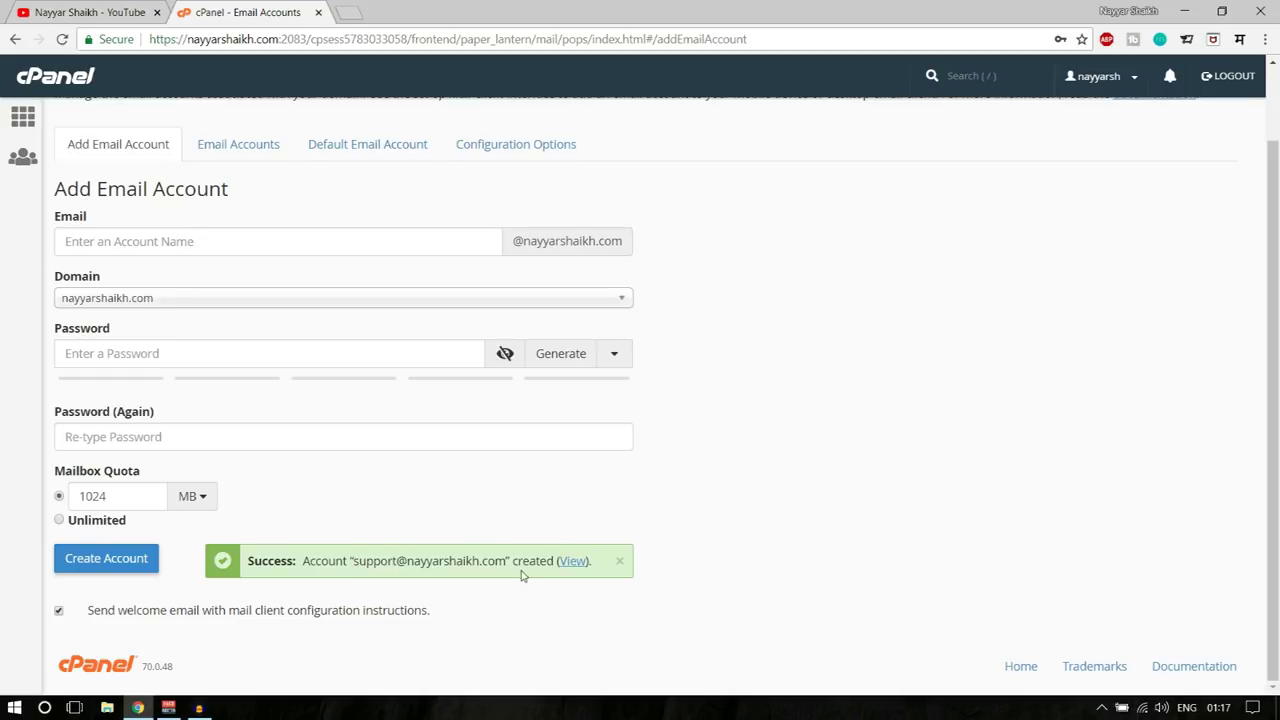
{"action": "left_click_drag", "start_coordinate": [352, 565], "coordinate": [515, 556]}
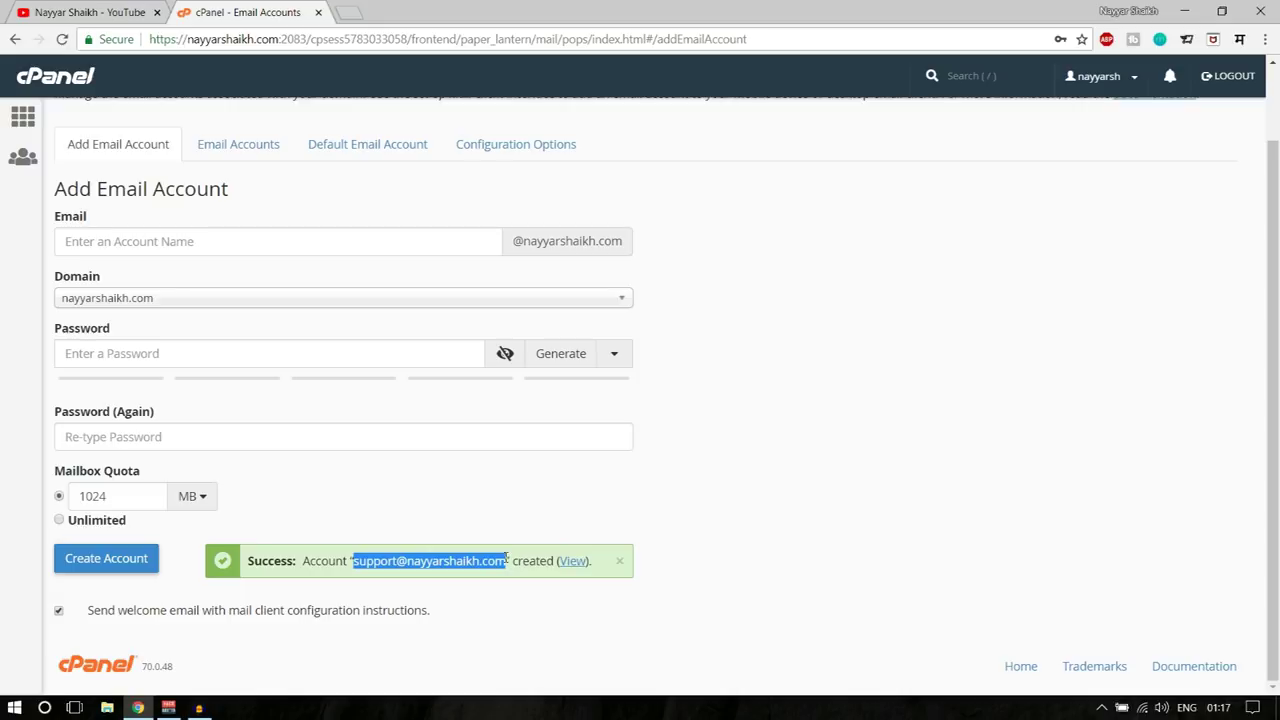
{"action": "scroll", "coordinate": [780, 524], "scroll_direction": "up", "scroll_amount": 1}
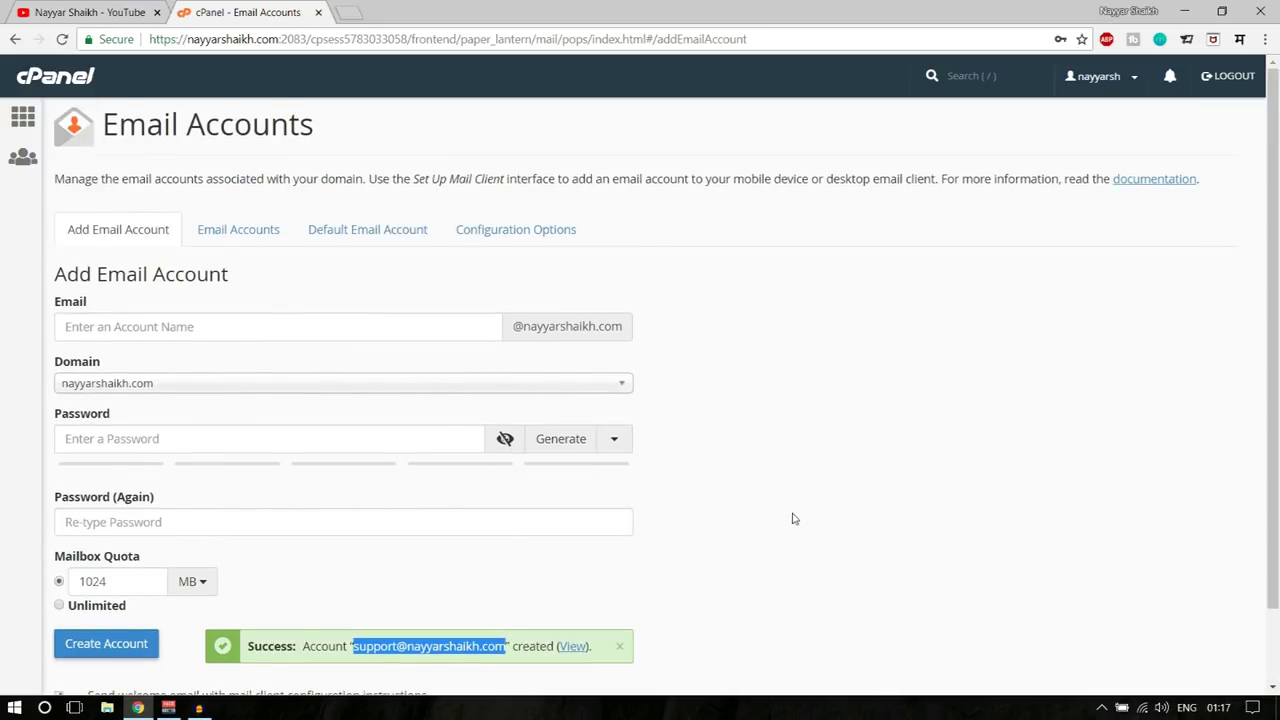
{"action": "left_click", "coordinate": [508, 238]}
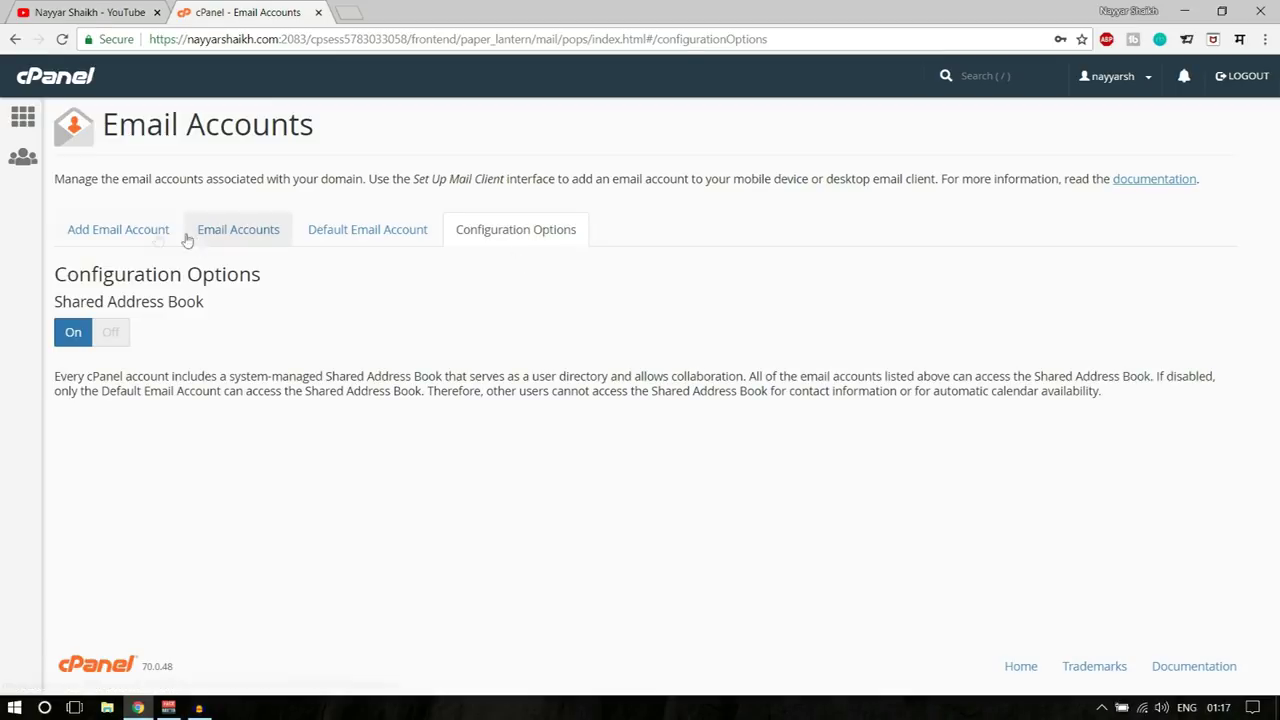
{"action": "left_click", "coordinate": [126, 231]}
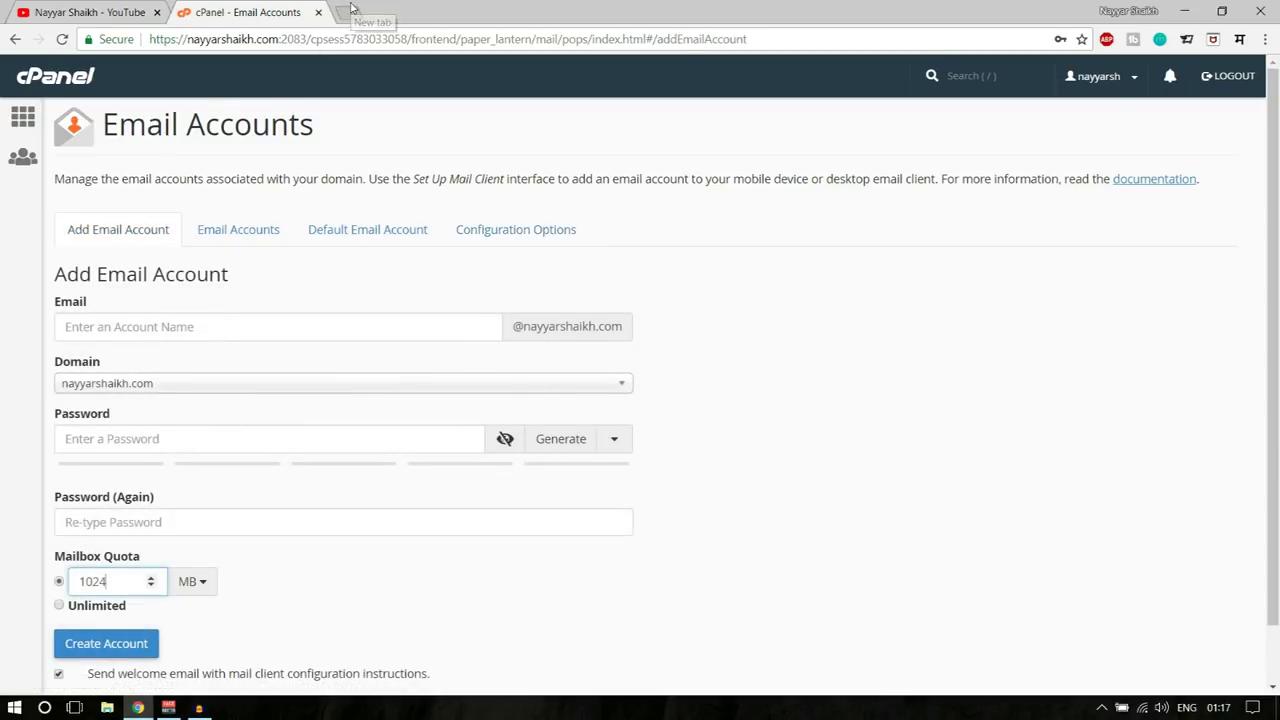
Open gmail.com in a new tab and open full Settings from the gear menu
{"action": "left_click", "coordinate": [347, 12]}
{"action": "type", "text": "g"}
{"action": "key", "text": "Return"}
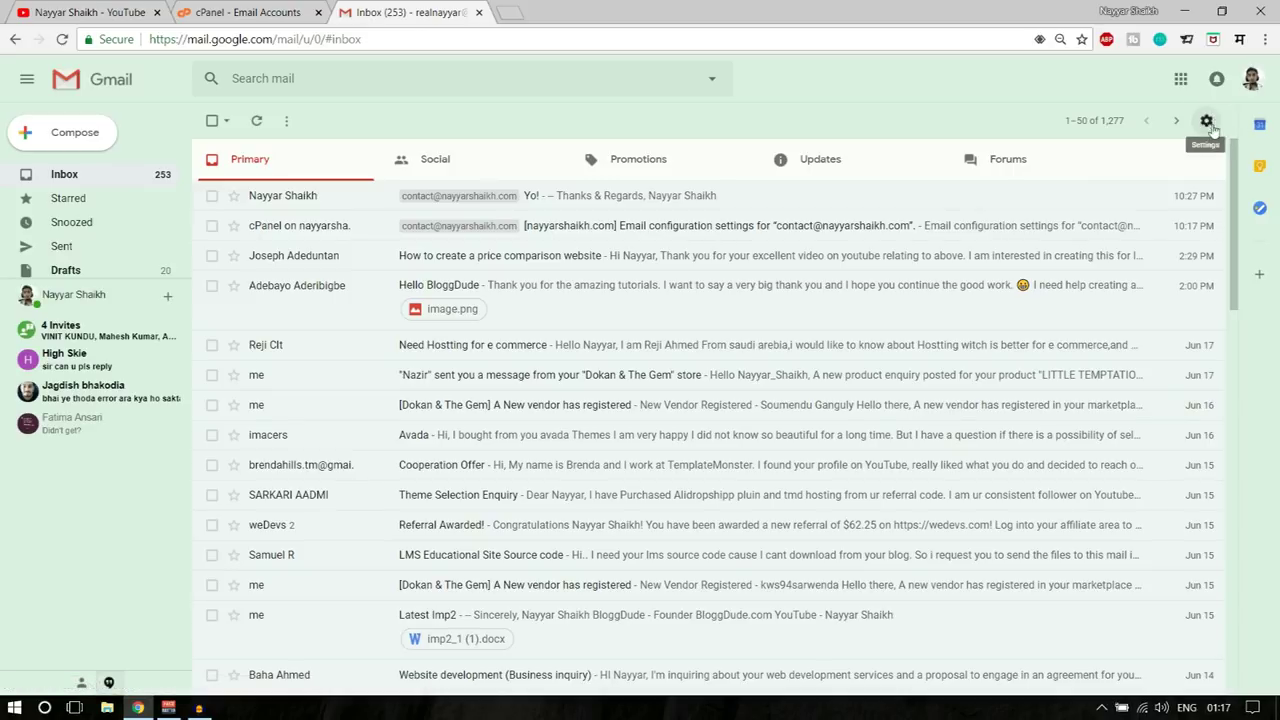
{"action": "left_click", "coordinate": [1206, 121]}
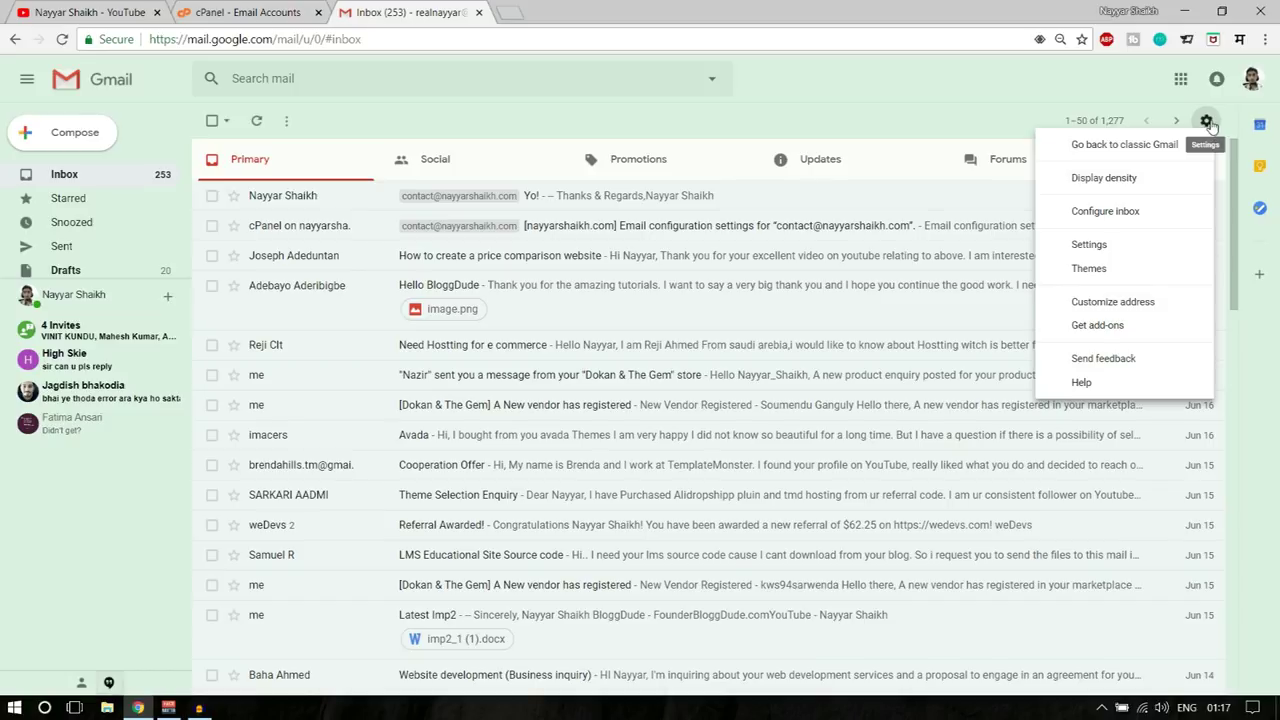
{"action": "left_click", "coordinate": [1076, 248]}
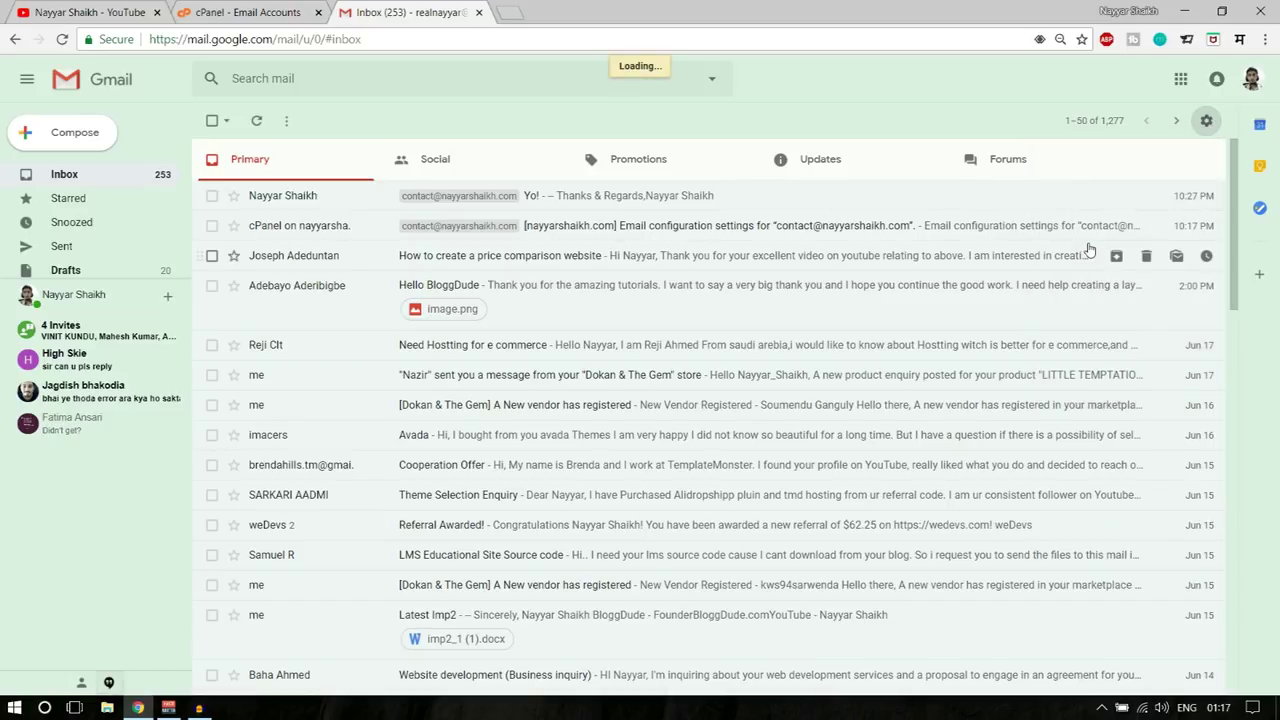
{"action": "scroll", "coordinate": [974, 423], "scroll_direction": "down", "scroll_amount": 2}
{"action": "scroll", "coordinate": [974, 423], "scroll_direction": "up", "scroll_amount": 2}
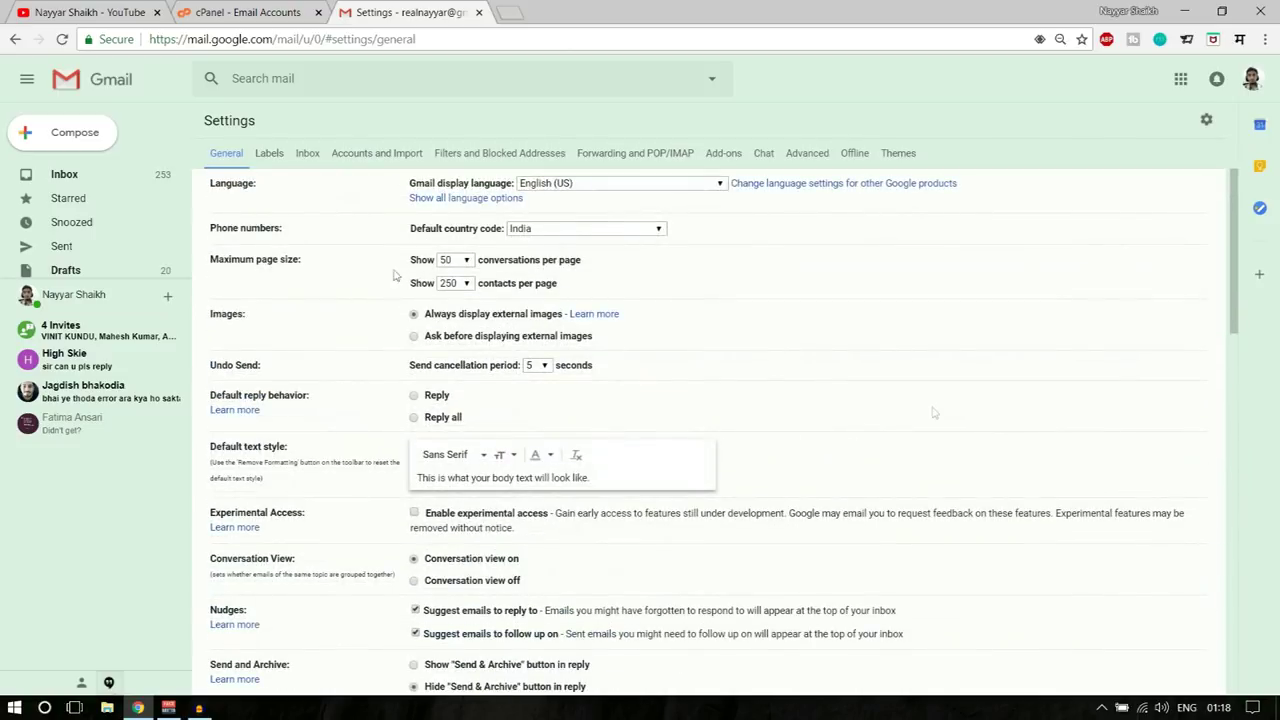
Show Accounts and Import and review the existing POP3 account under Check mail from other accounts
{"action": "left_click", "coordinate": [395, 156]}
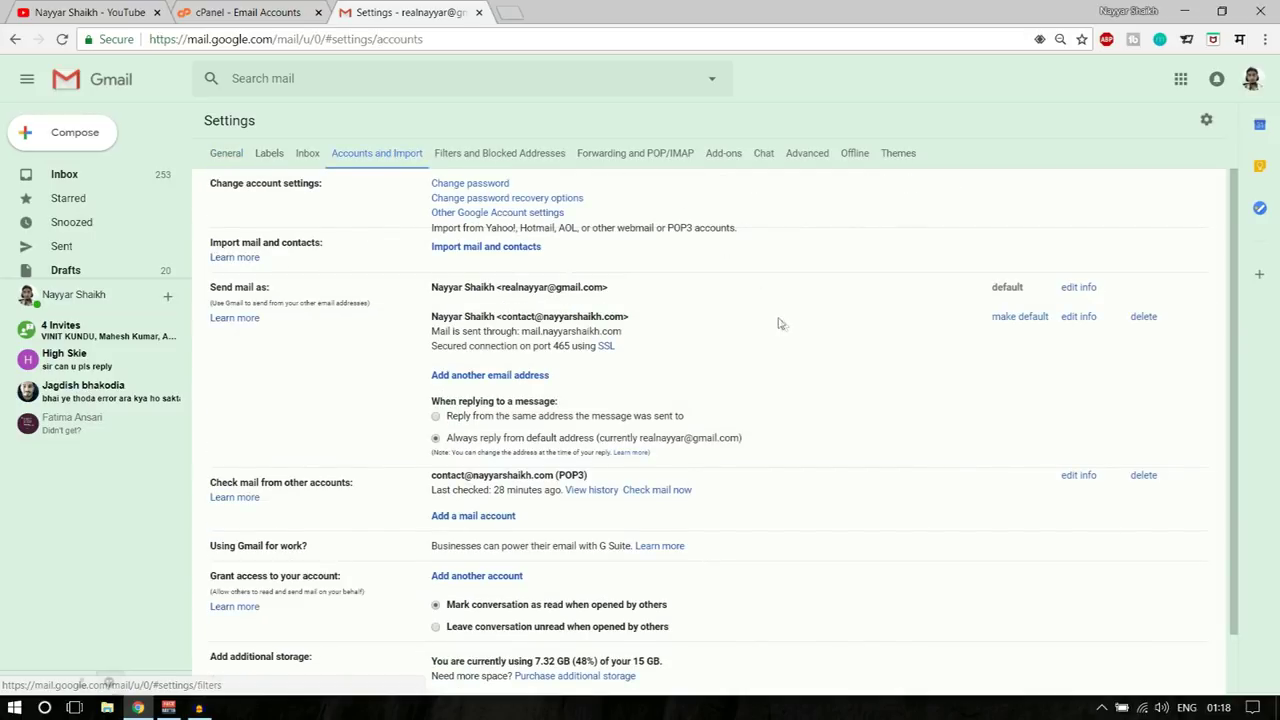
{"action": "scroll", "coordinate": [783, 323], "scroll_direction": "down", "scroll_amount": 2}
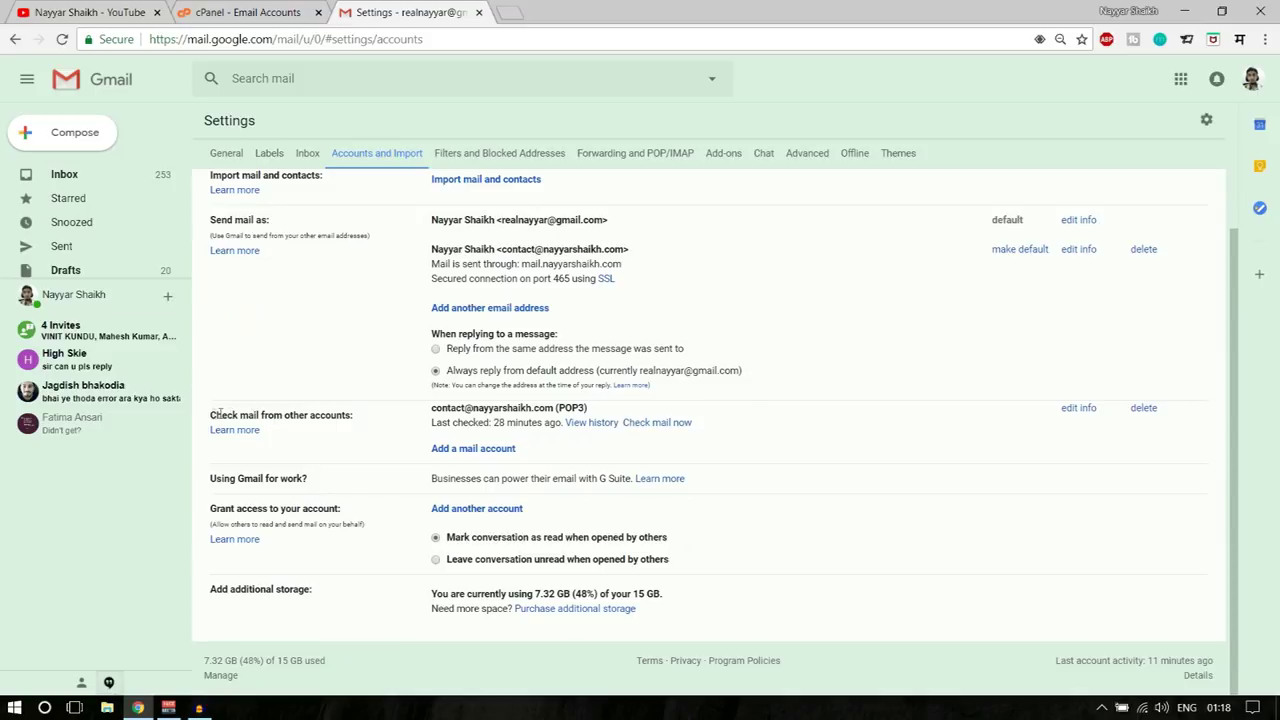
{"action": "left_click_drag", "start_coordinate": [258, 412], "coordinate": [586, 410]}
{"action": "left_click", "coordinate": [490, 424]}
{"action": "left_click_drag", "start_coordinate": [430, 410], "coordinate": [508, 410]}
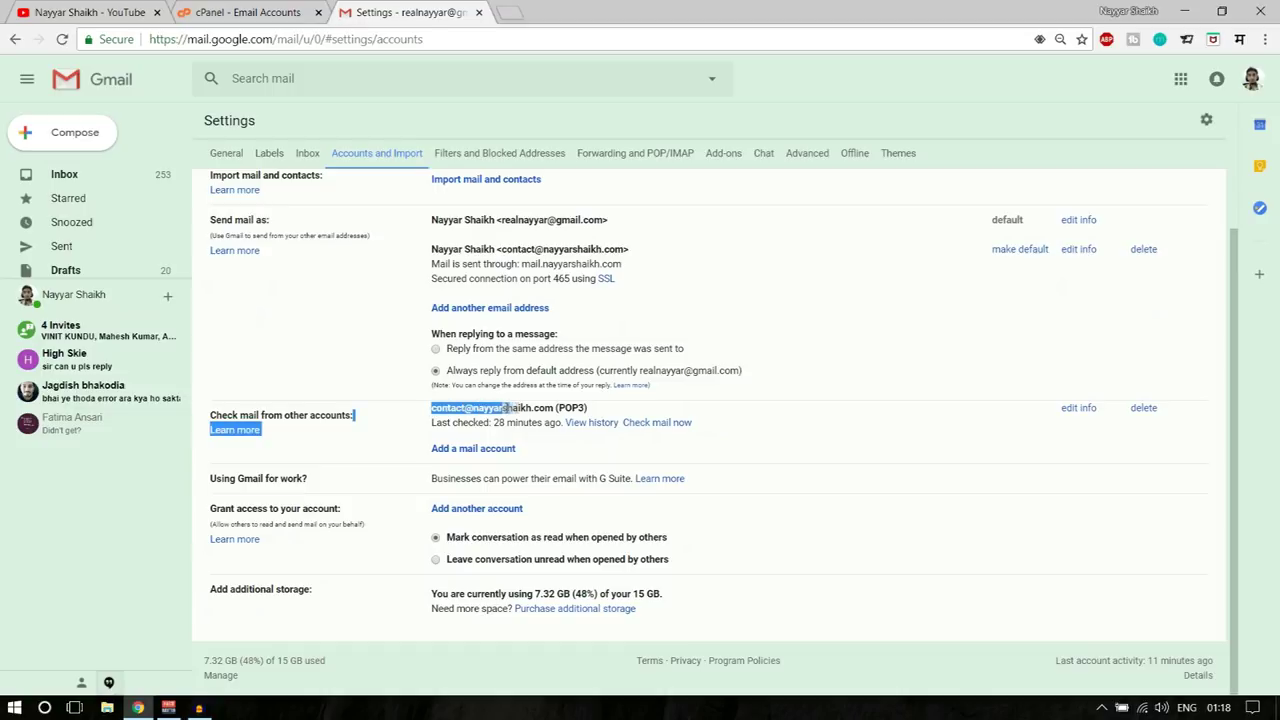
{"action": "left_click", "coordinate": [518, 408]}
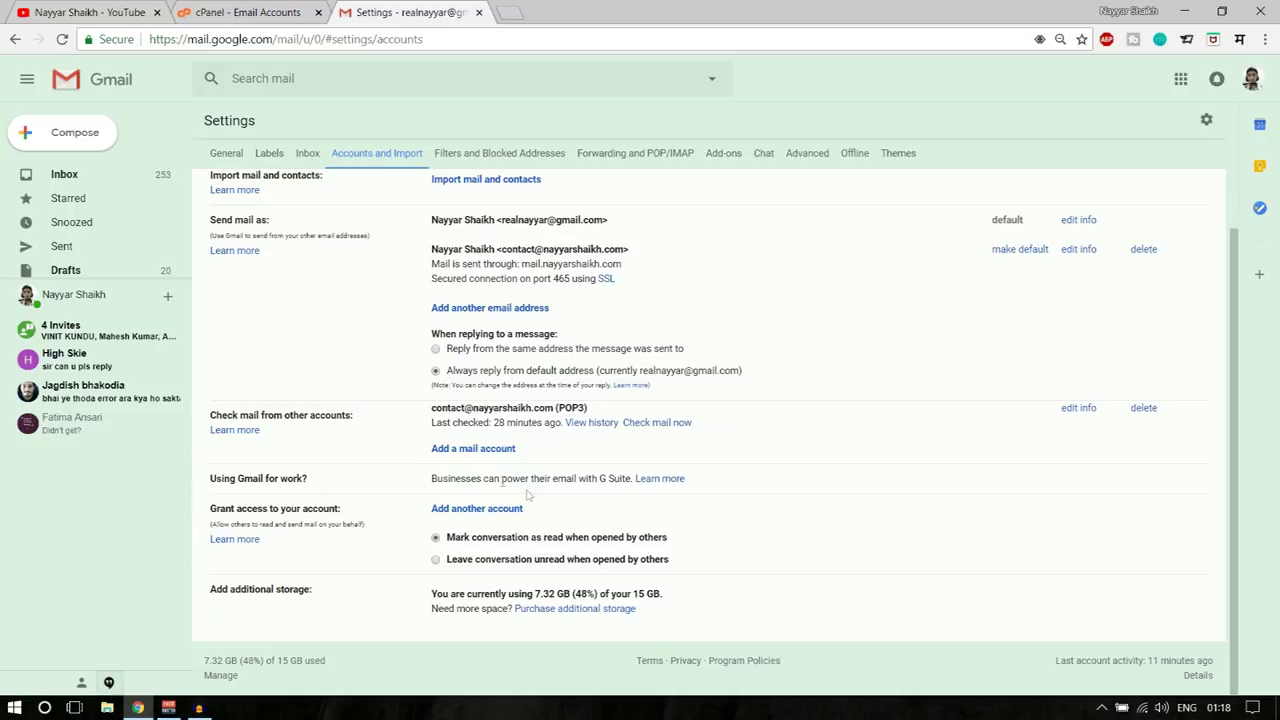
{"action": "left_click", "coordinate": [487, 451]}
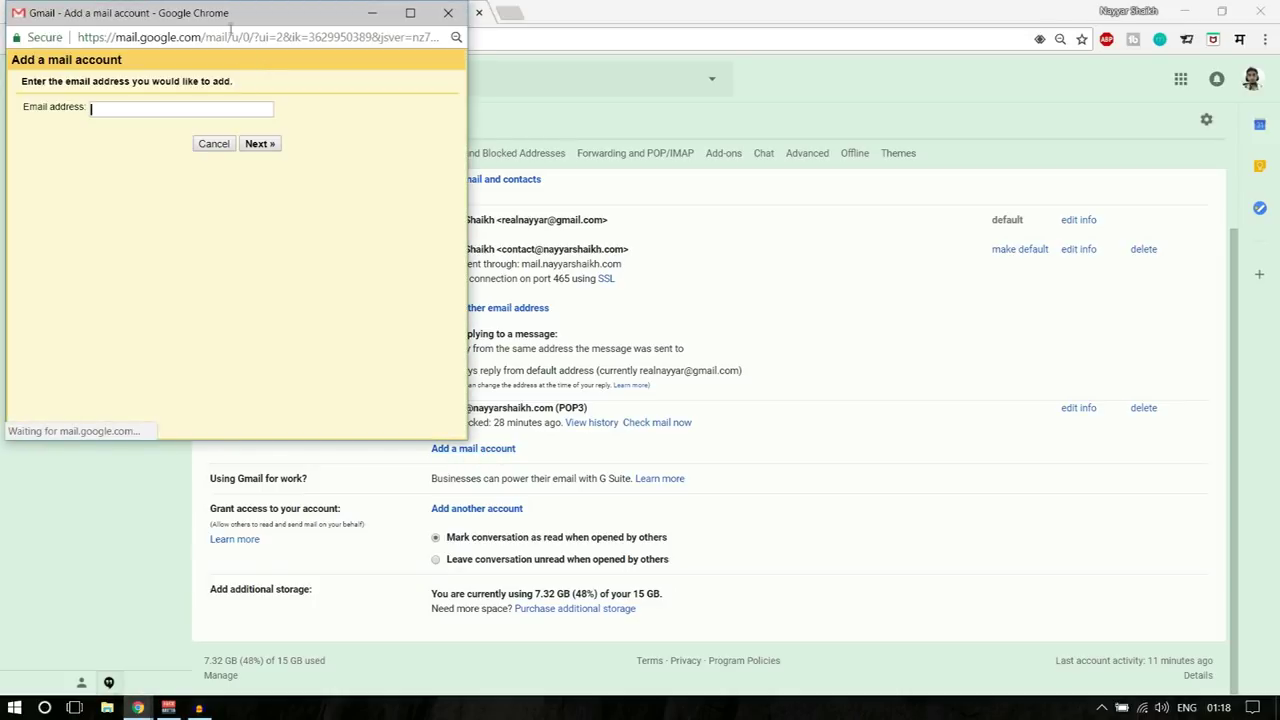
{"action": "left_click_drag", "start_coordinate": [226, 14], "coordinate": [630, 158]}
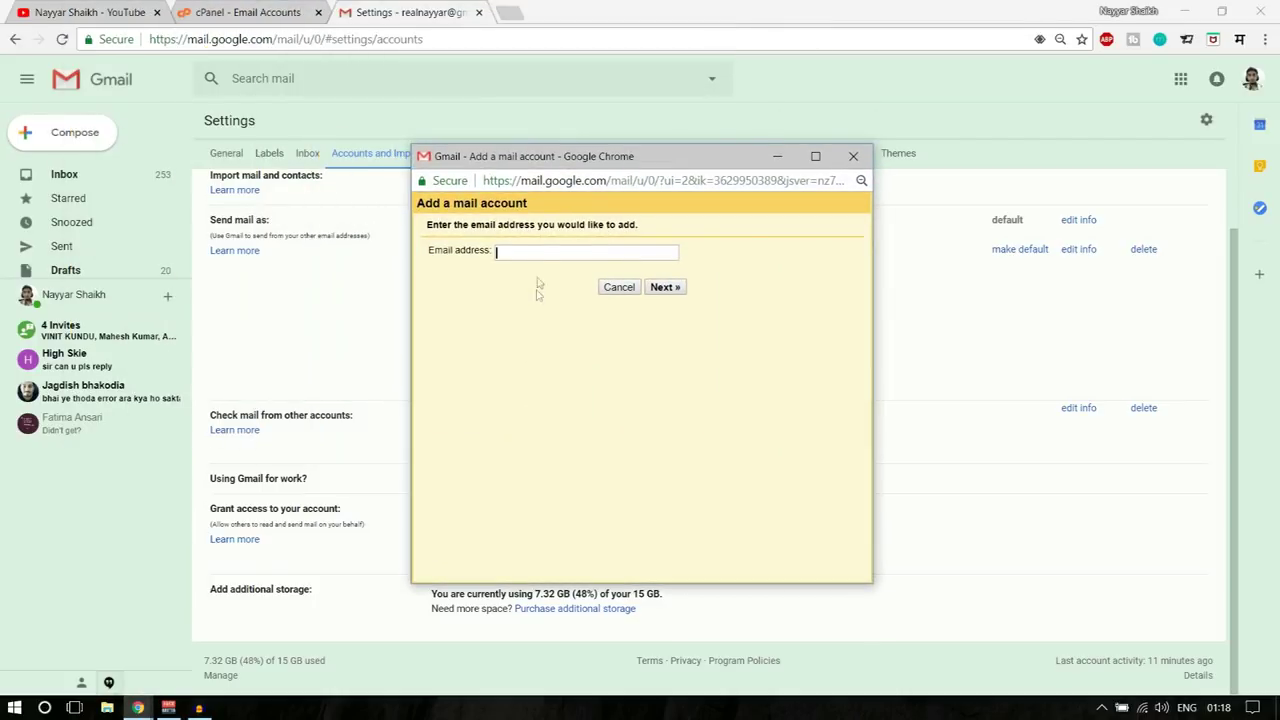
{"action": "key", "text": "ctrl+v"}
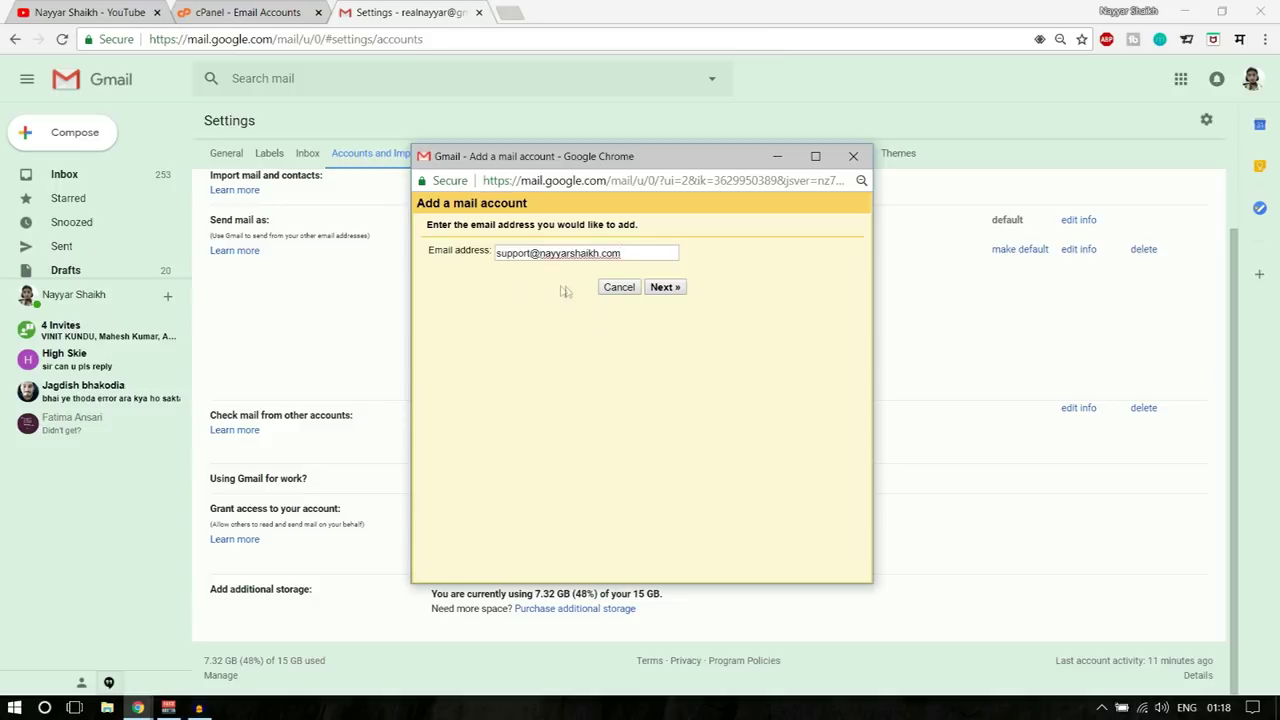
{"action": "left_click", "coordinate": [668, 288]}
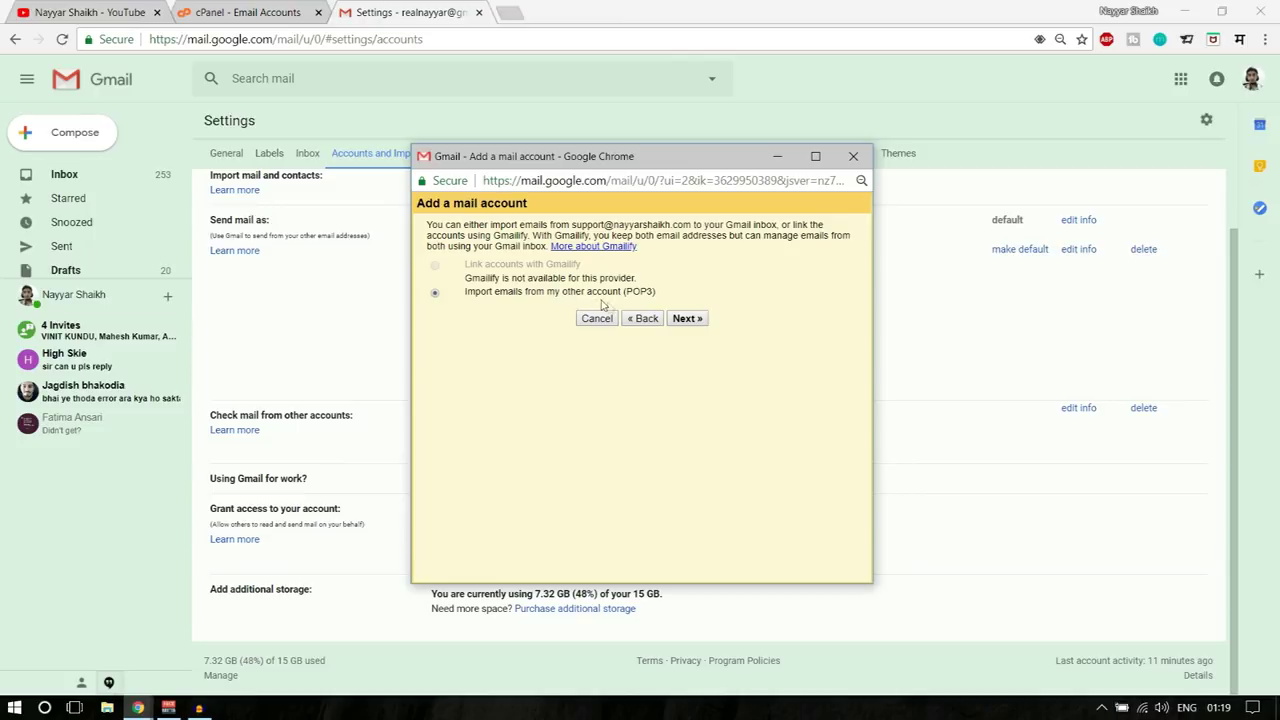
{"action": "left_click", "coordinate": [690, 319]}
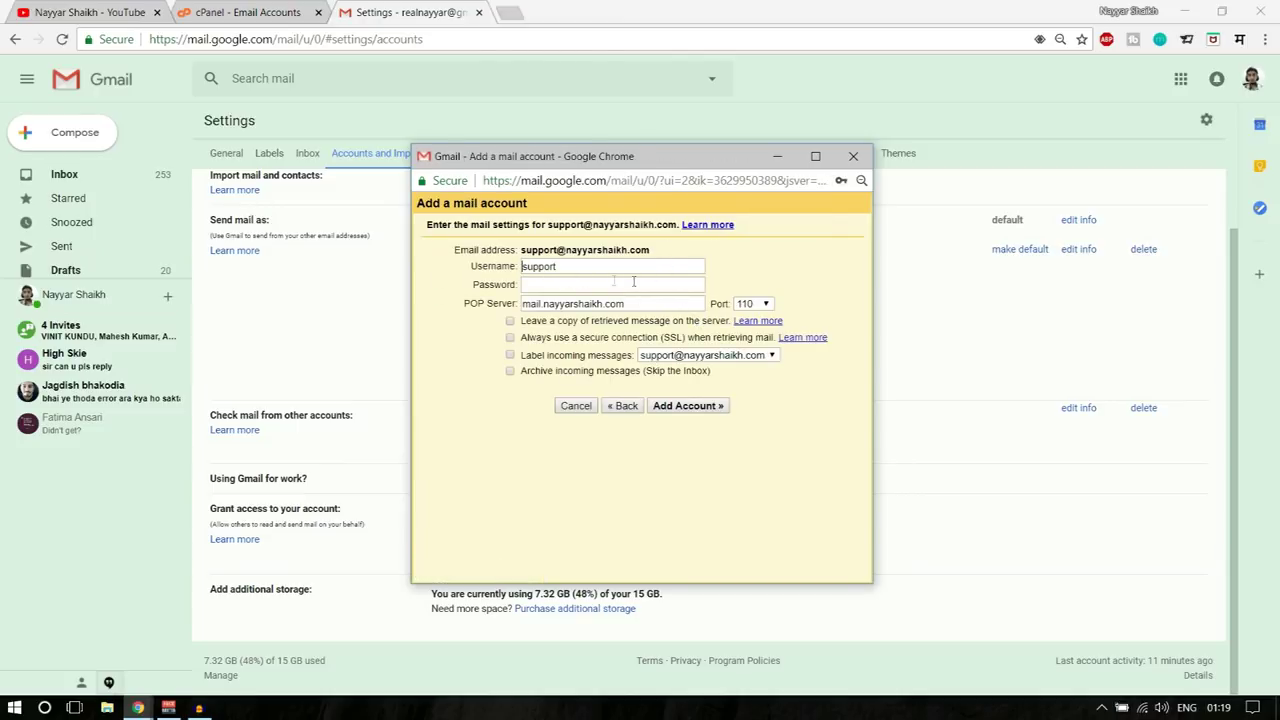
{"action": "double_click", "coordinate": [563, 266]}
{"action": "key", "text": "ctrl+v"}
{"action": "left_click", "coordinate": [555, 286]}
{"action": "left_click_drag", "start_coordinate": [644, 303], "coordinate": [516, 309]}
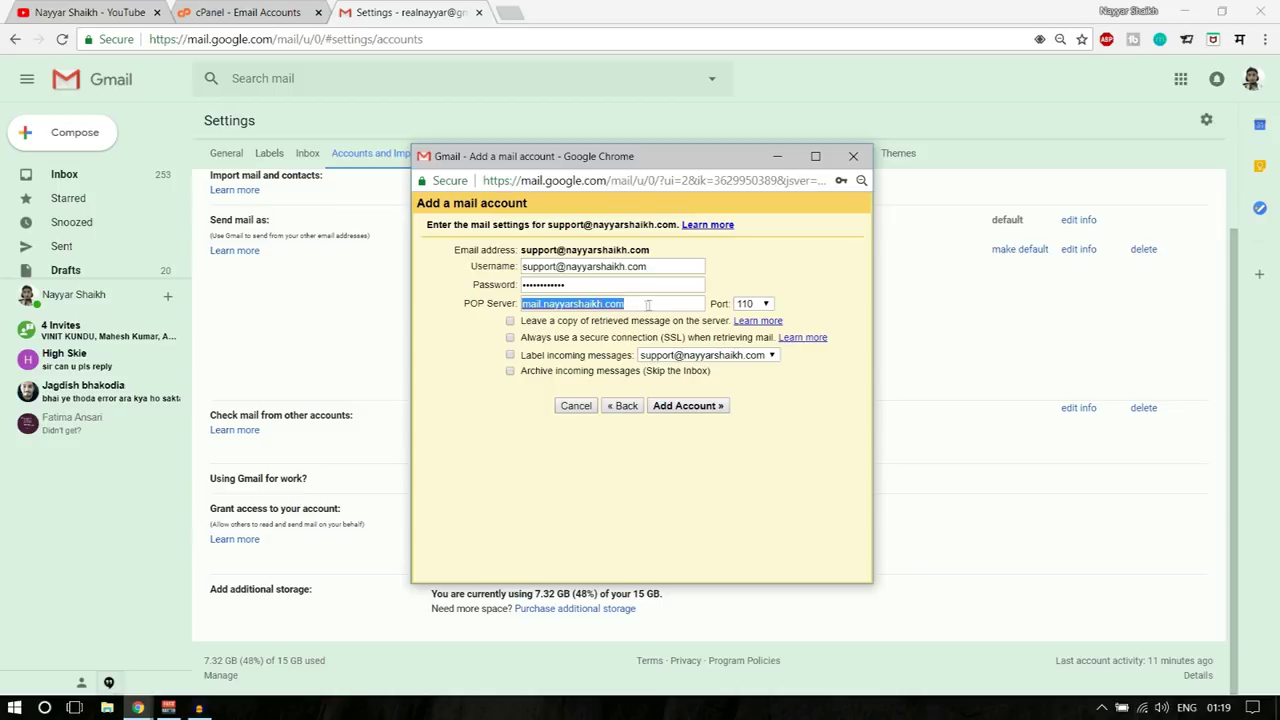
Change the POP port from 110 to 995
{"action": "left_click", "coordinate": [757, 306]}
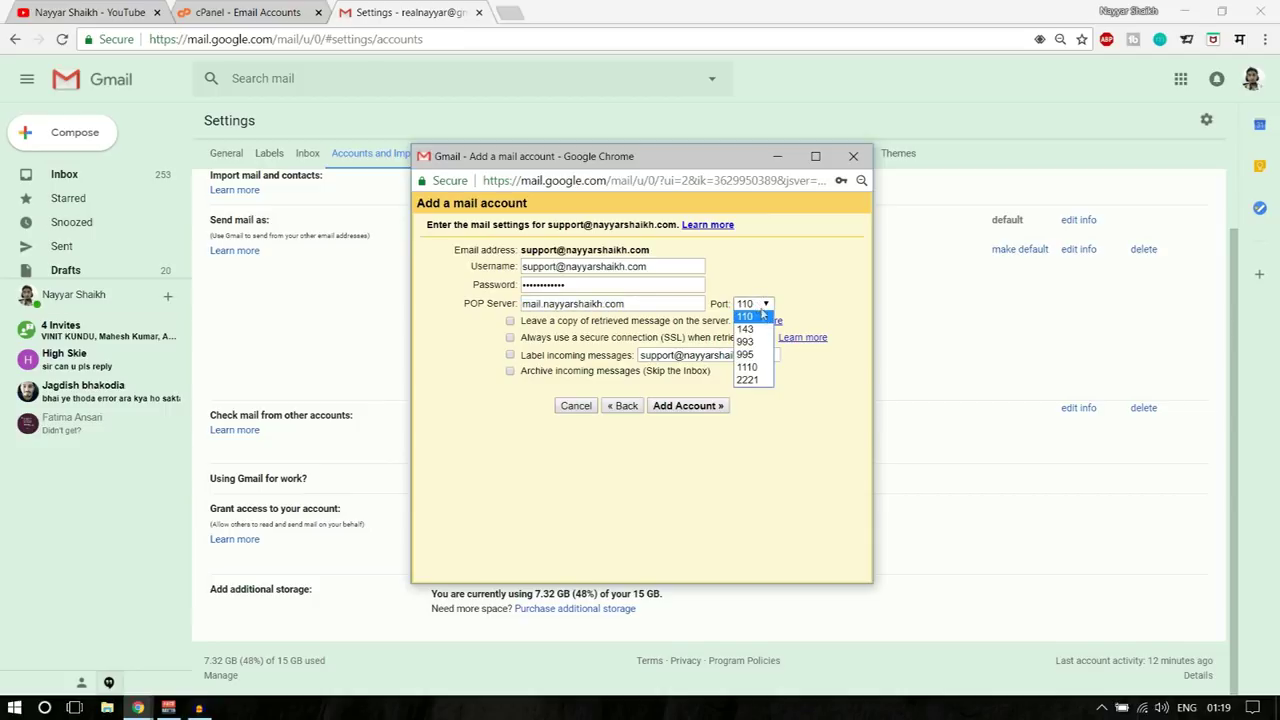
{"action": "left_click", "coordinate": [760, 317]}
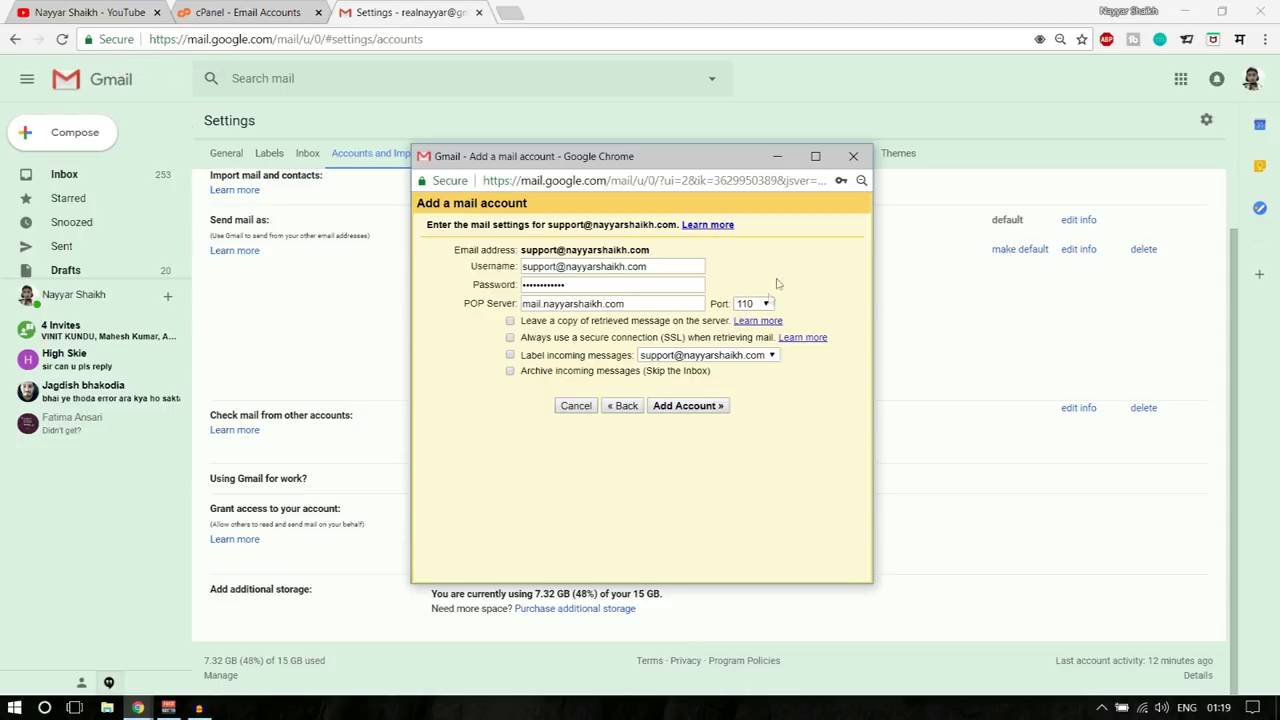
{"action": "left_click", "coordinate": [766, 304]}
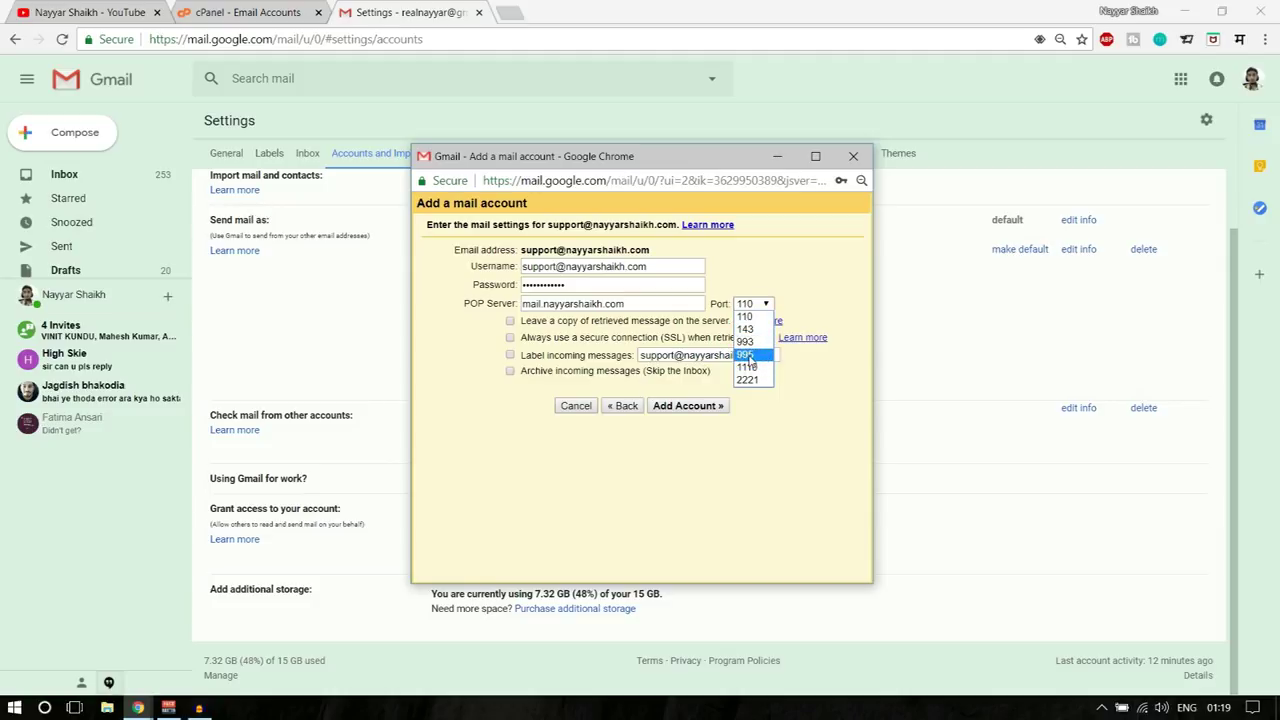
{"action": "left_click", "coordinate": [748, 356]}
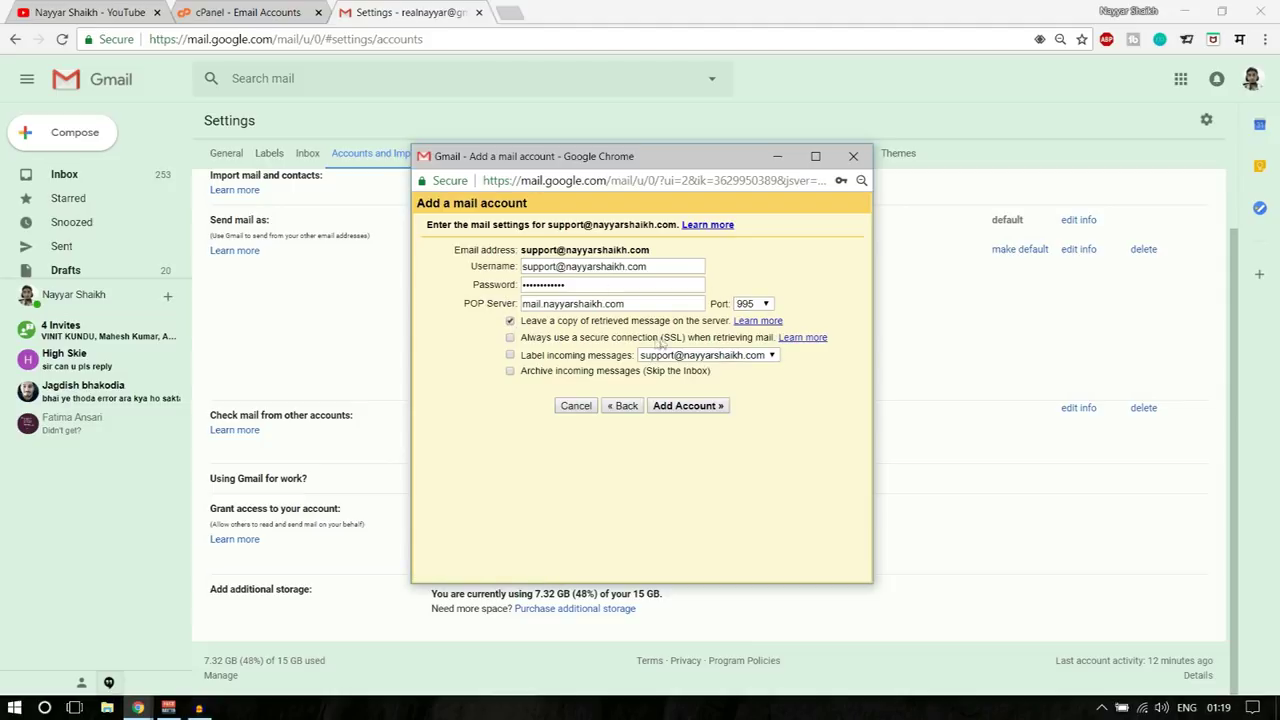
Enable leaving a copy of retrieved mail on the server and labelling incoming messages
{"action": "left_click", "coordinate": [510, 321]}
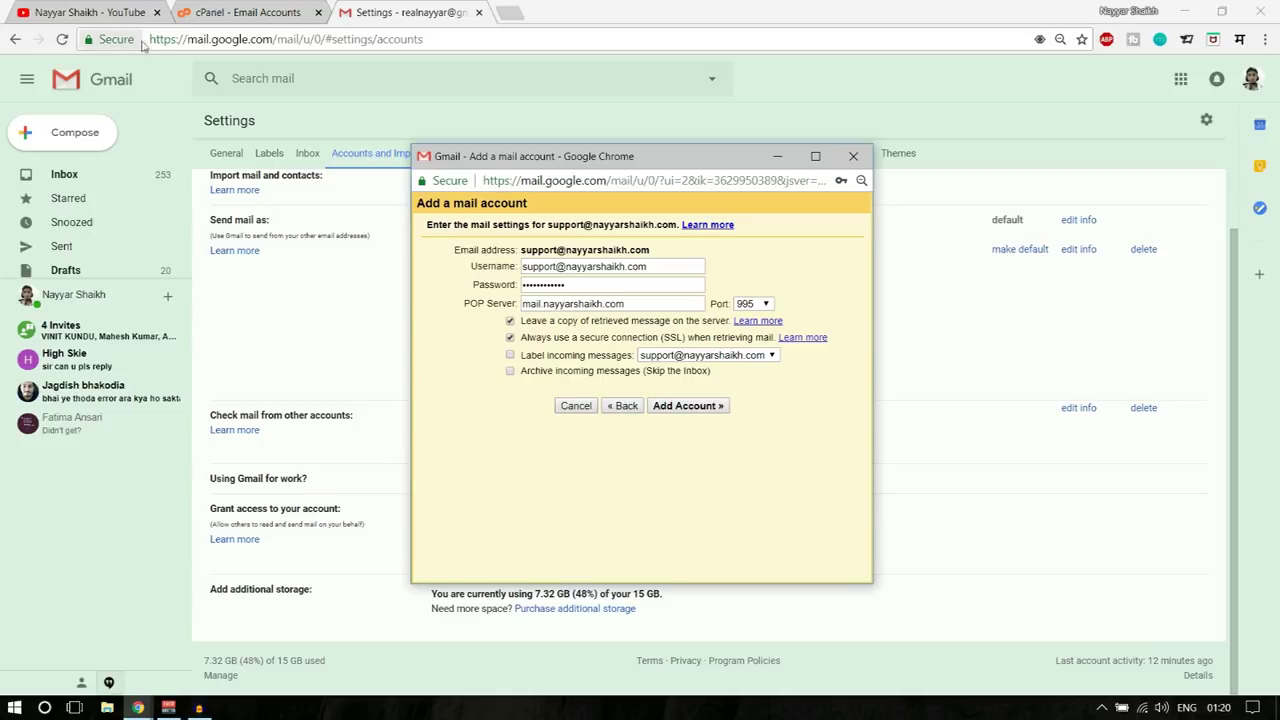
{"action": "left_click_drag", "start_coordinate": [148, 40], "coordinate": [176, 40]}
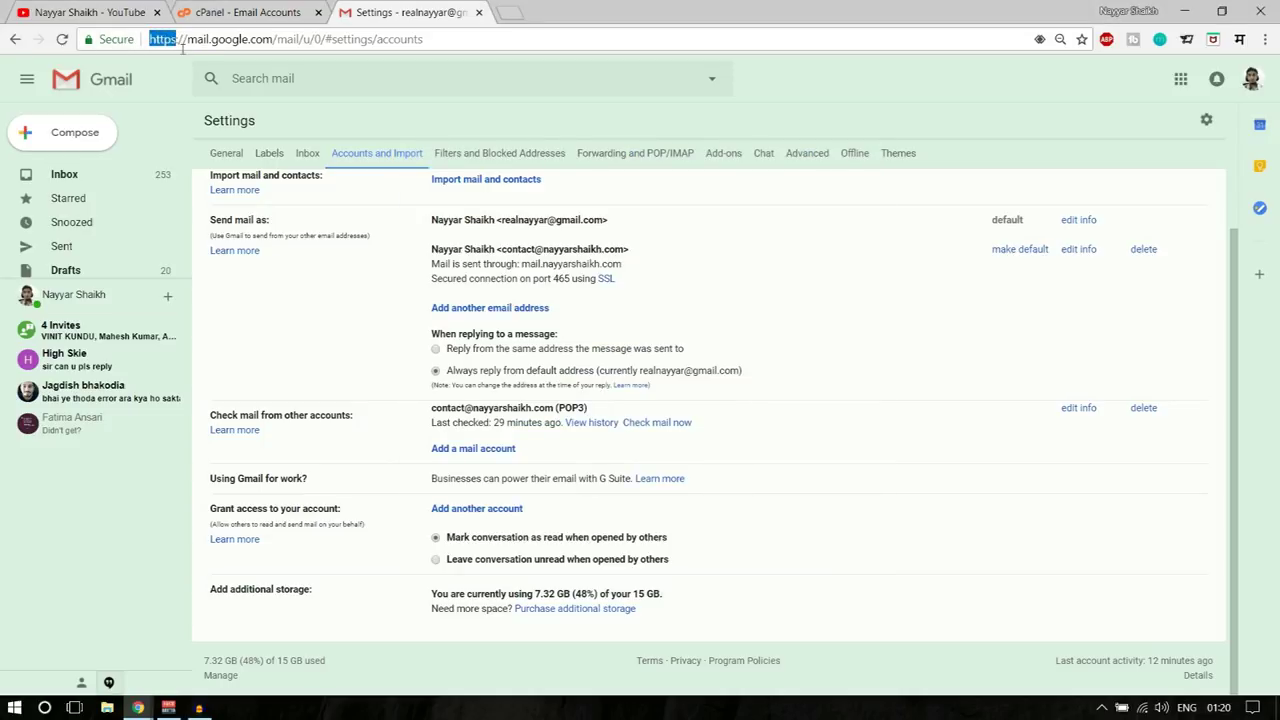
{"action": "left_click", "coordinate": [140, 708]}
{"action": "left_click", "coordinate": [262, 652]}
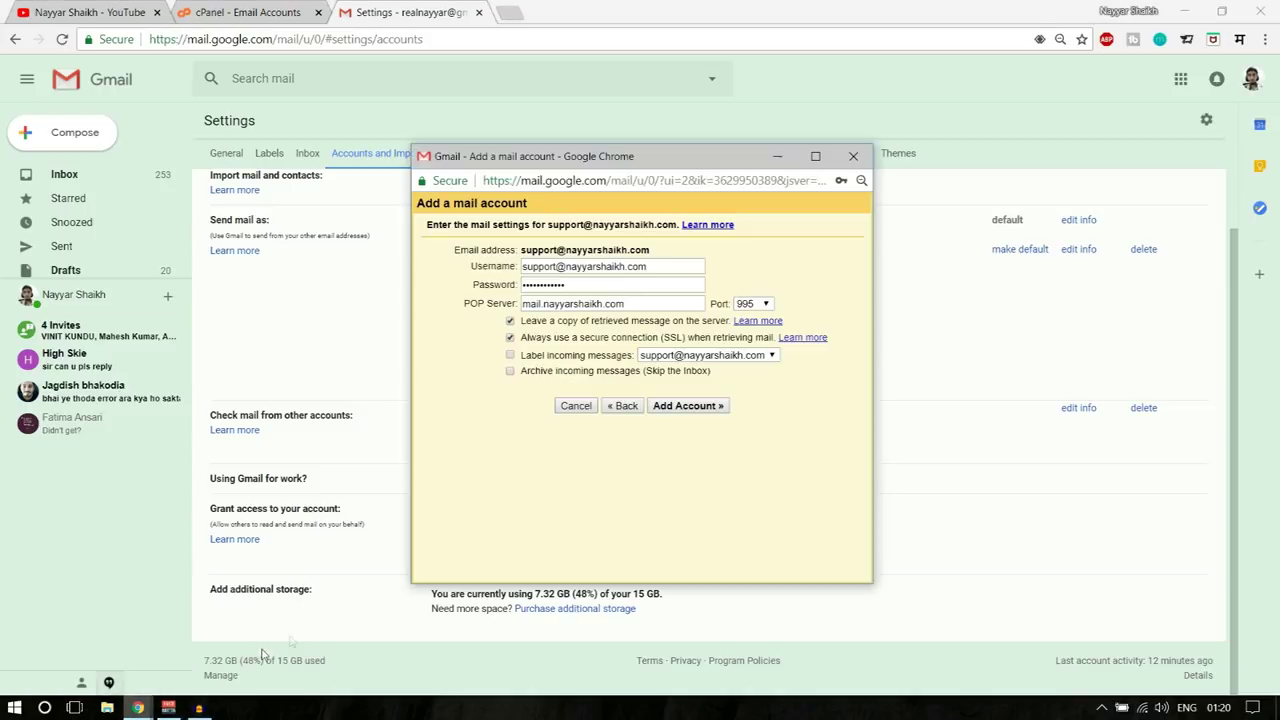
{"action": "left_click", "coordinate": [510, 355]}
Save the POP3 account and keep the existing sender name for sending as support
{"action": "left_click", "coordinate": [700, 406]}
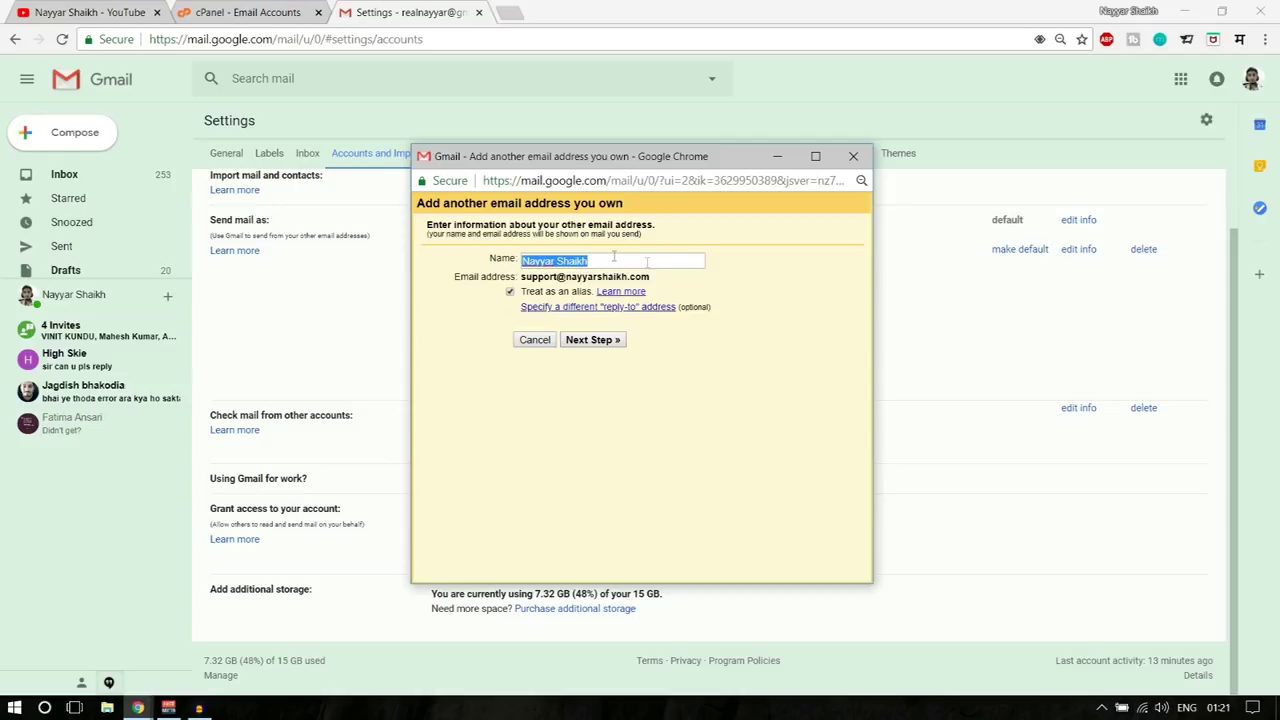
{"action": "left_click", "coordinate": [609, 261]}
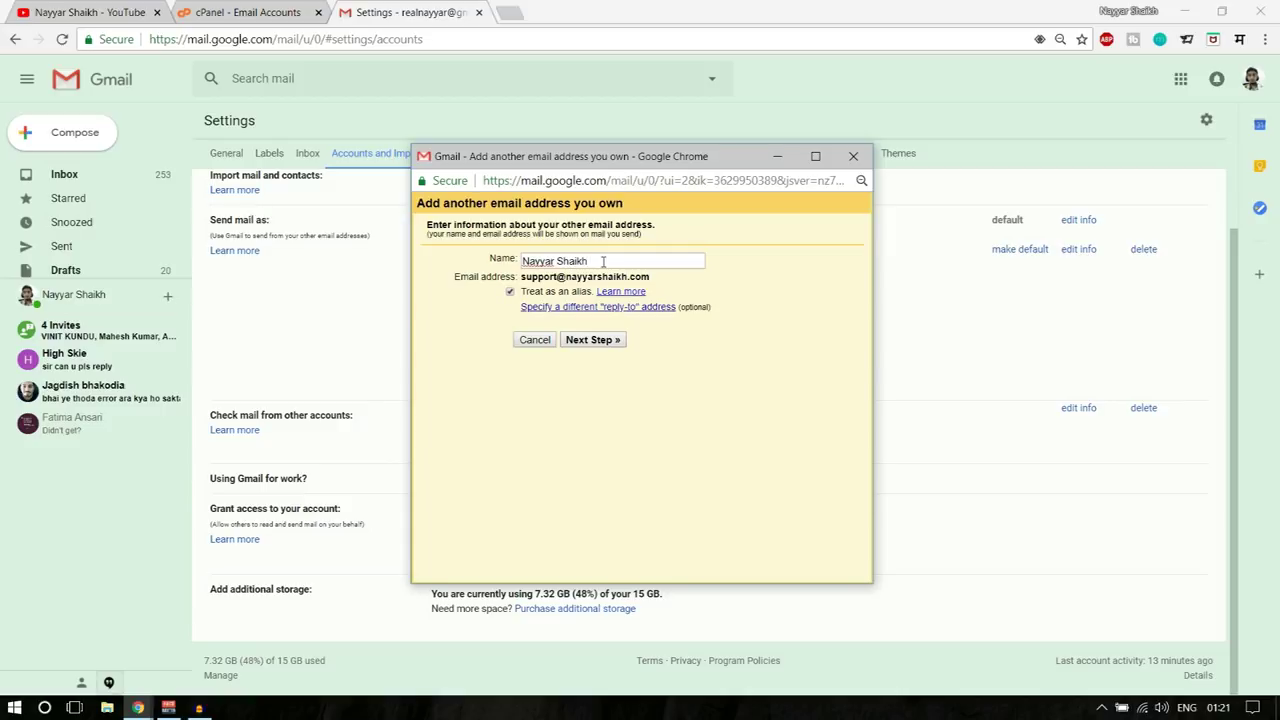
{"action": "left_click", "coordinate": [604, 340]}
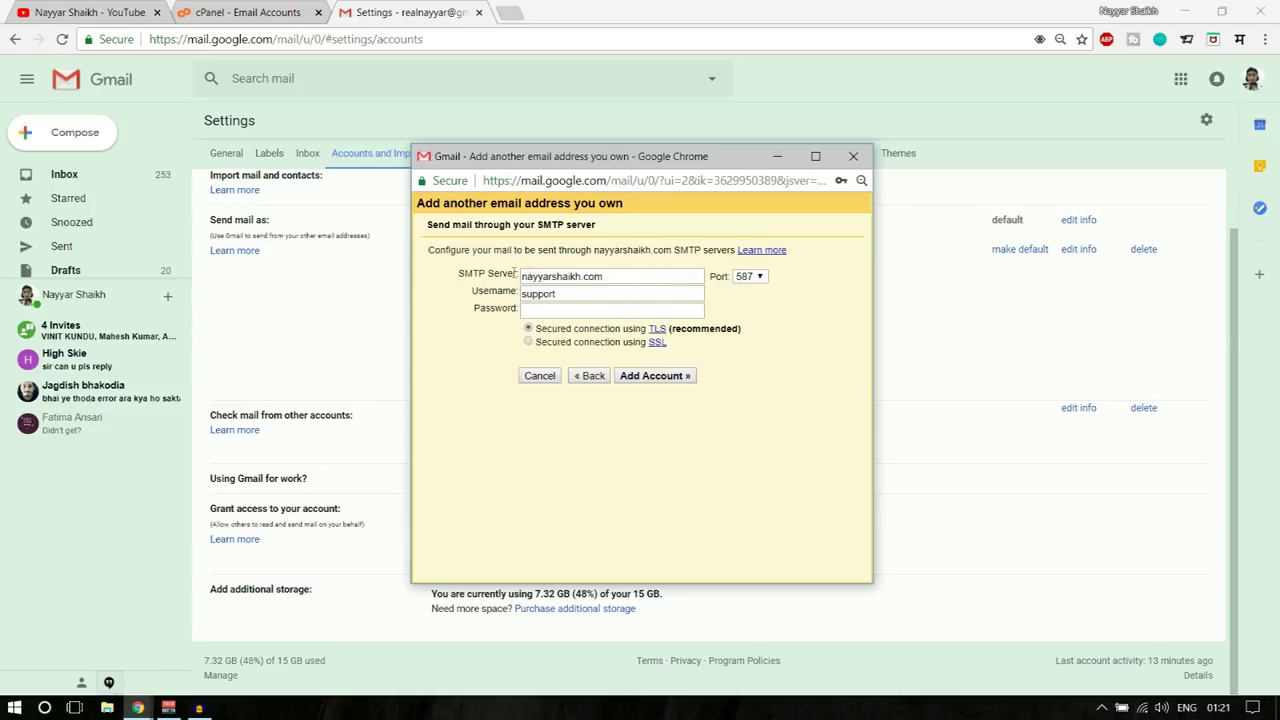
{"action": "left_click_drag", "start_coordinate": [606, 275], "coordinate": [496, 275]}
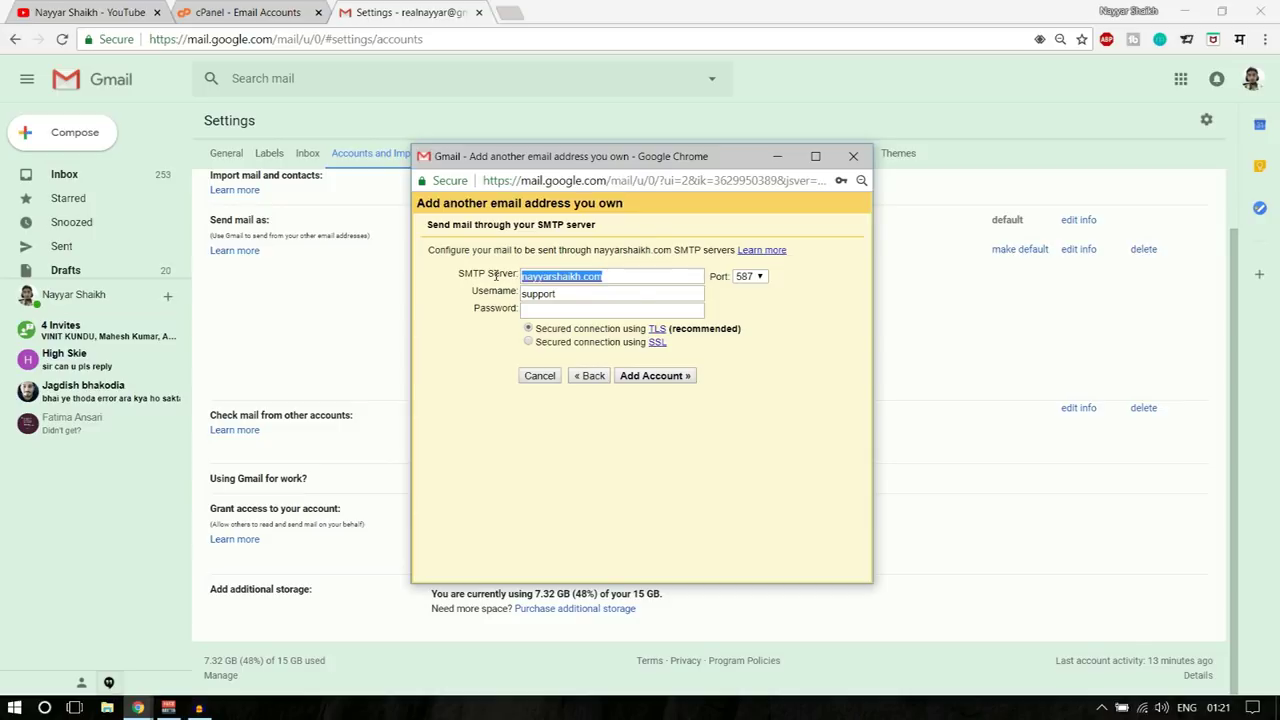
{"action": "double_click", "coordinate": [587, 295]}
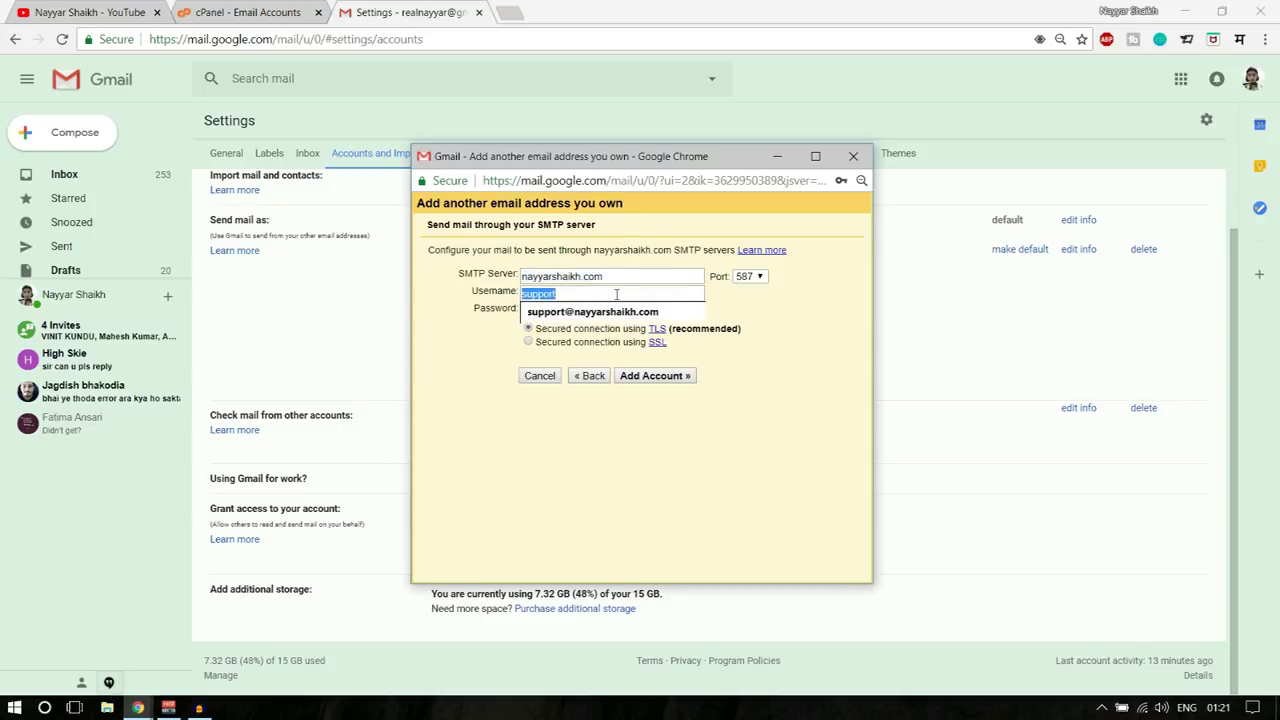
{"action": "left_click", "coordinate": [595, 318]}
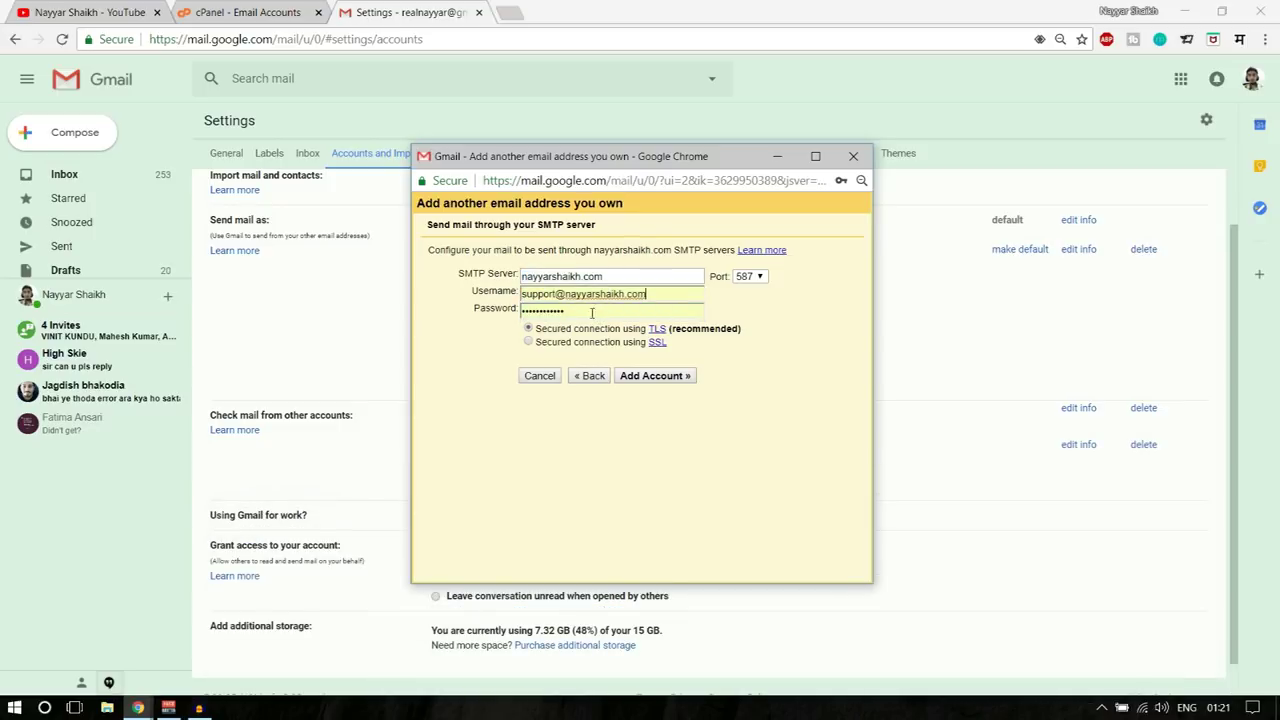
{"action": "left_click", "coordinate": [558, 306]}
{"action": "left_click", "coordinate": [660, 291]}
{"action": "left_click", "coordinate": [859, 319]}
Prefix the SMTP server name with 'mail.' to make it mail.nayyarshaikh.com
{"action": "double_click", "coordinate": [607, 277]}
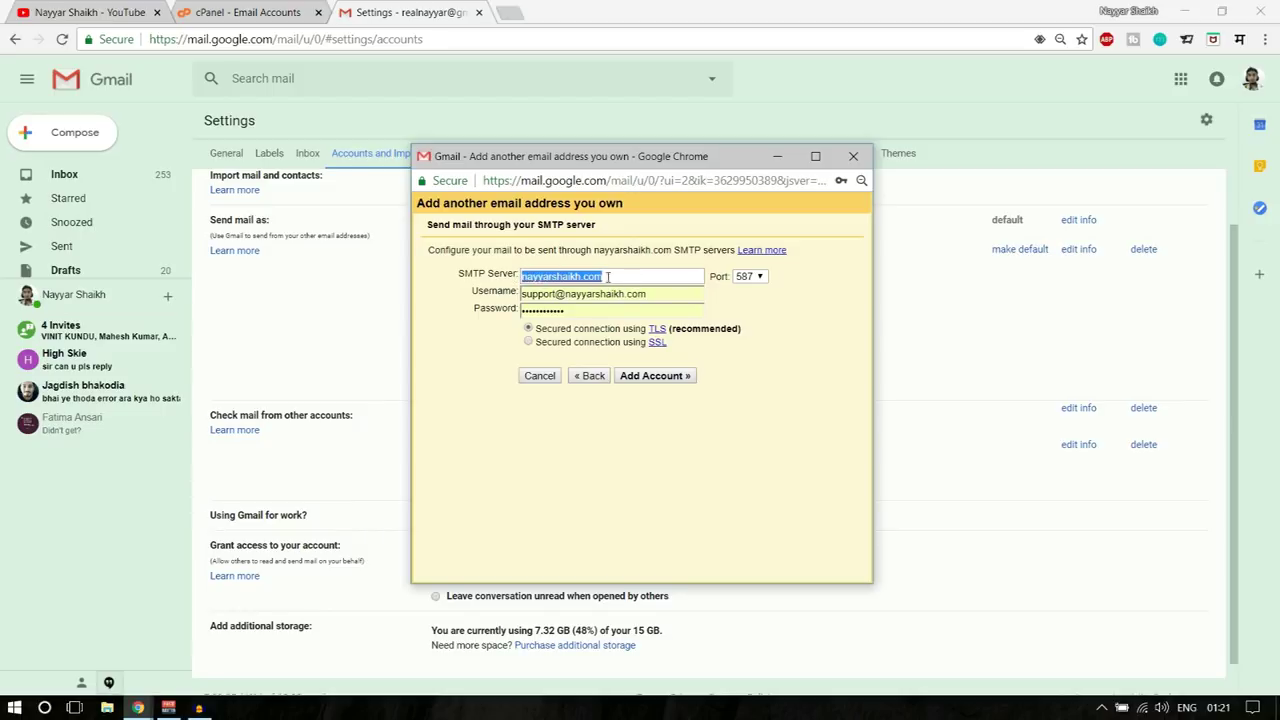
{"action": "left_click", "coordinate": [524, 277]}
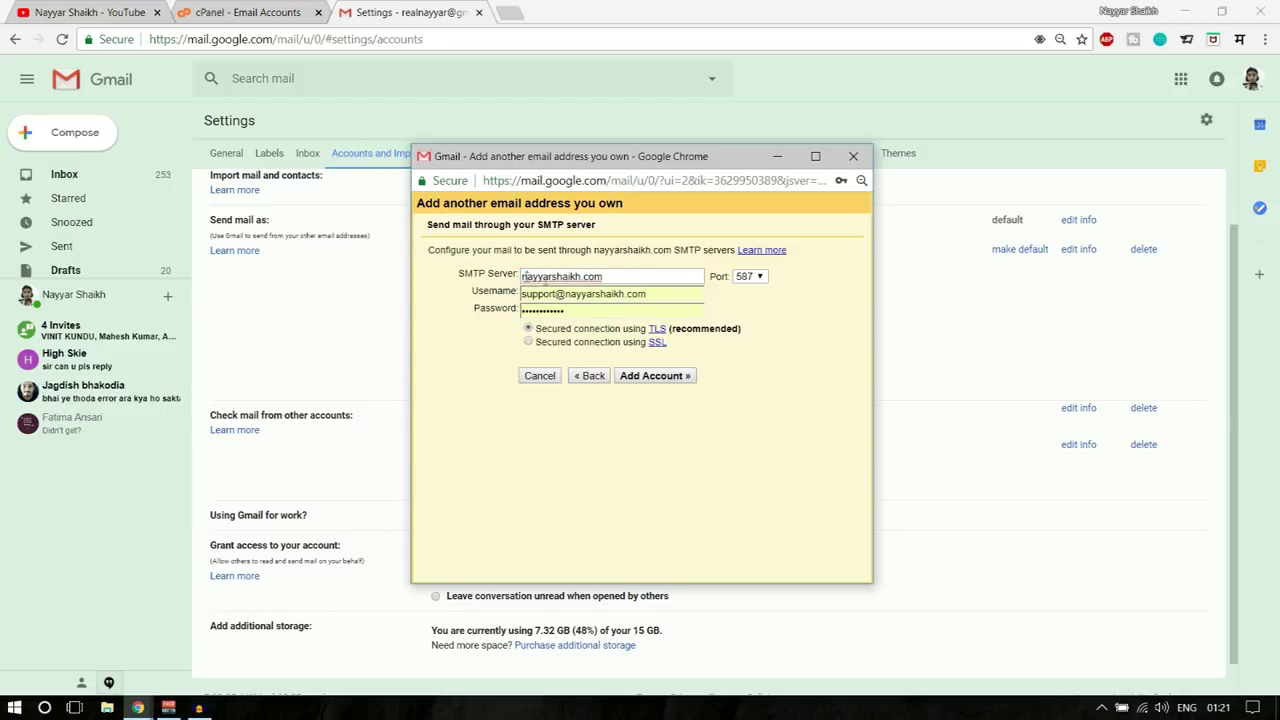
{"action": "type", "text": "mail."}
Return to the cPanel home dashboard and bring its Email section, with Email Accounts, into view
{"action": "left_click", "coordinate": [288, 22]}
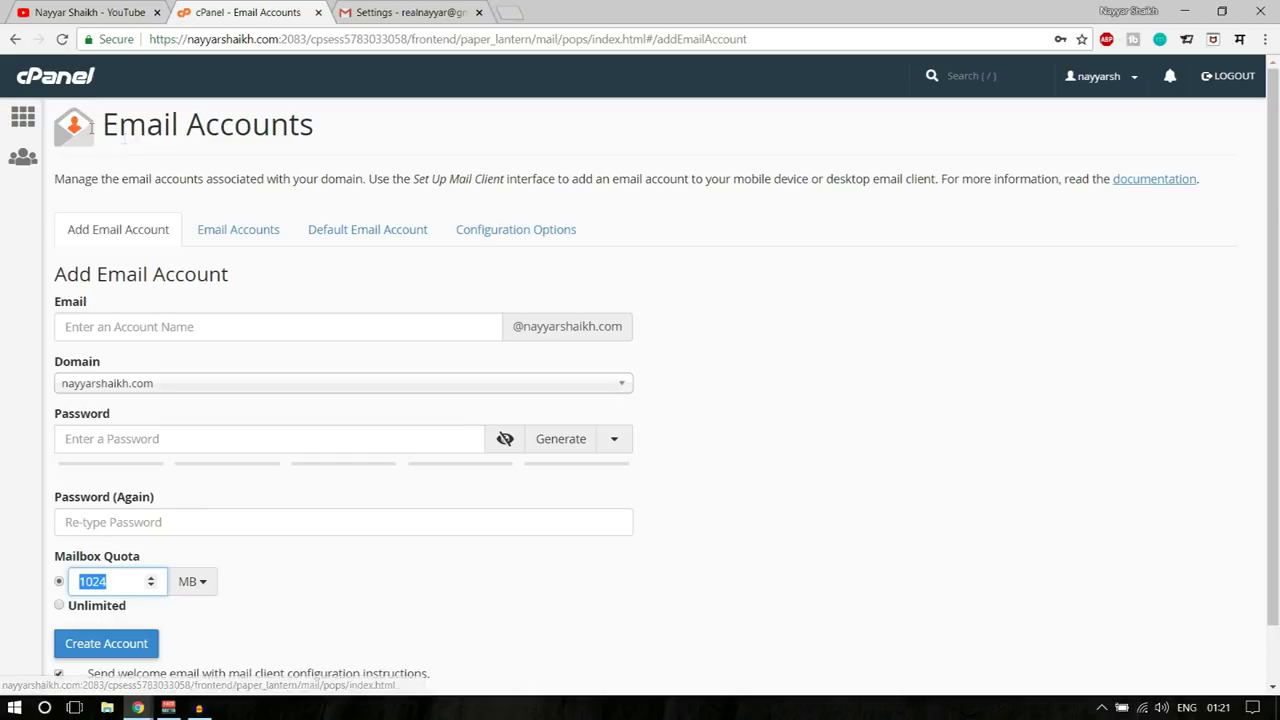
{"action": "left_click", "coordinate": [52, 84]}
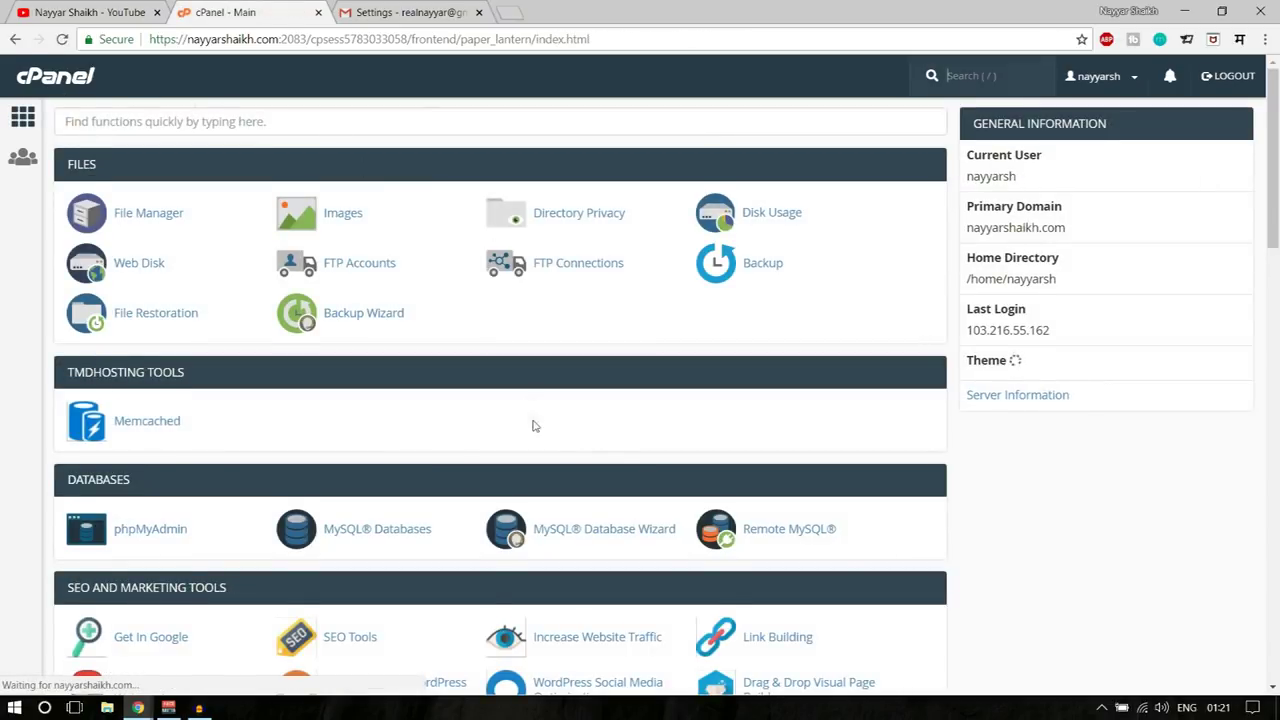
{"action": "scroll", "coordinate": [517, 434], "scroll_direction": "down", "scroll_amount": 5}
{"action": "scroll", "coordinate": [497, 435], "scroll_direction": "down", "scroll_amount": 2}
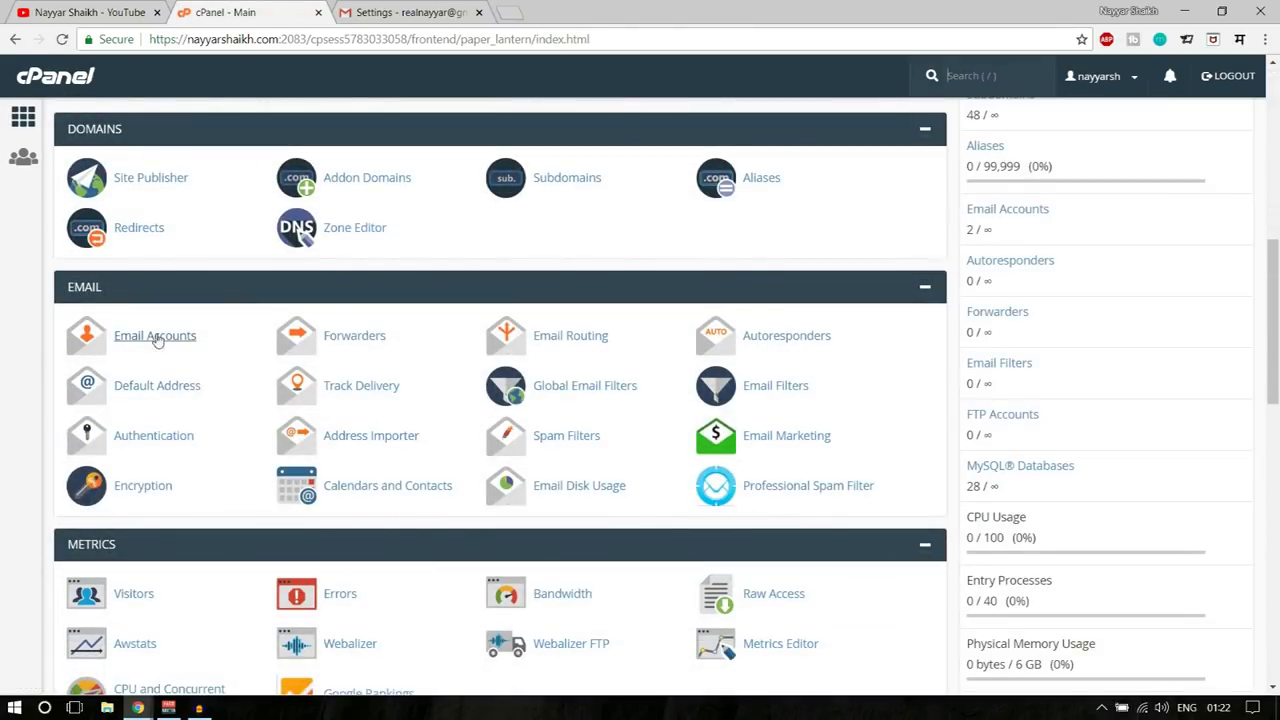
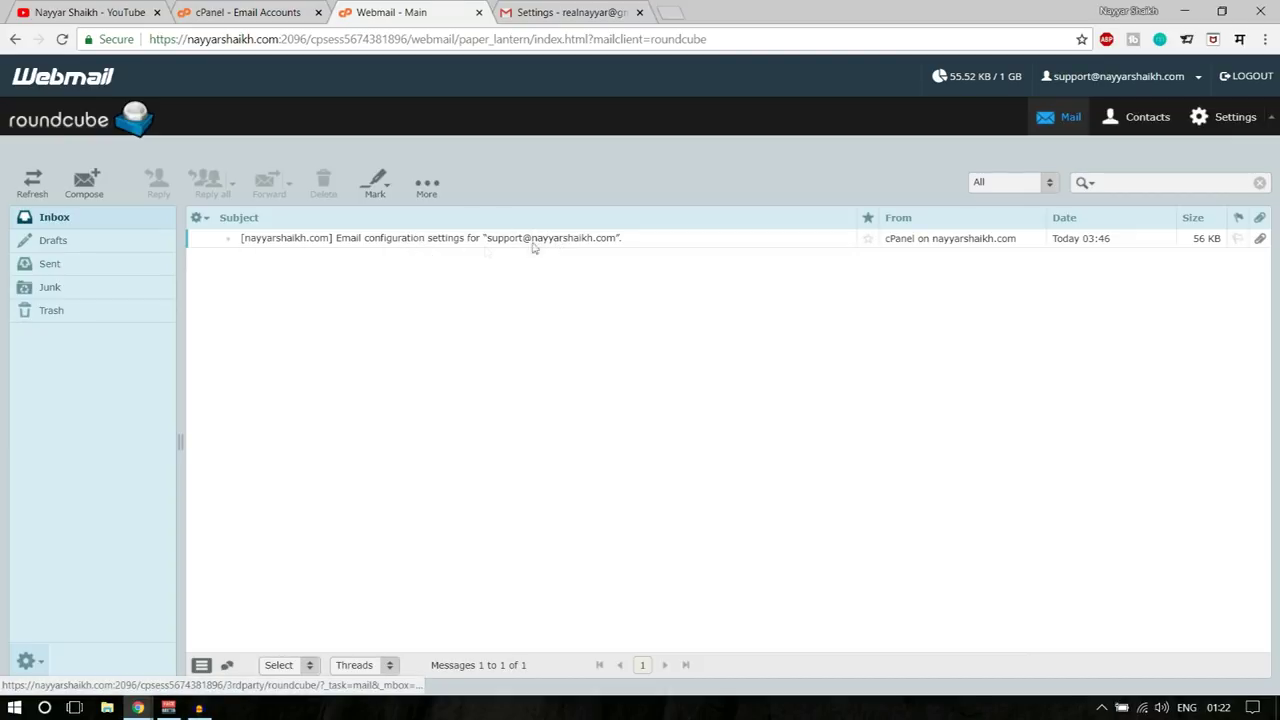
{"action": "left_click", "coordinate": [381, 243]}
Open the configuration message and review its secure SSL/TLS and non-SSL server details
{"action": "double_click", "coordinate": [381, 243]}
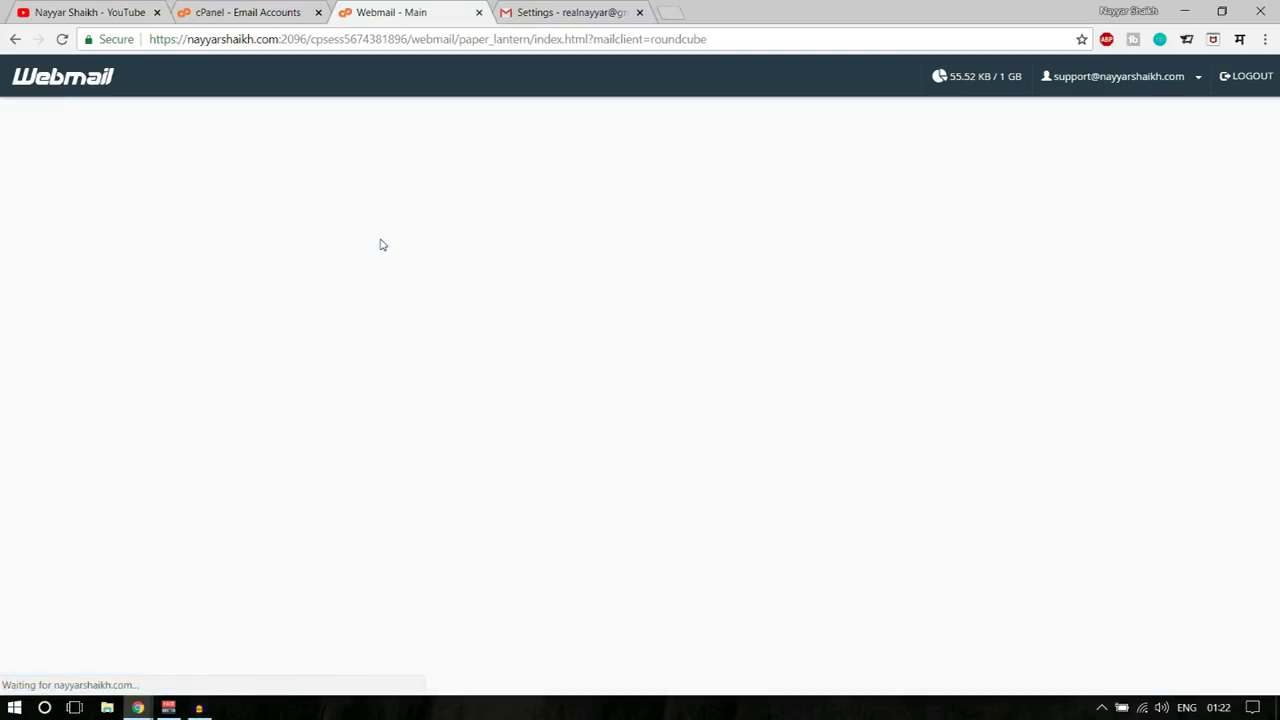
{"action": "scroll", "coordinate": [763, 377], "scroll_direction": "down", "scroll_amount": 2}
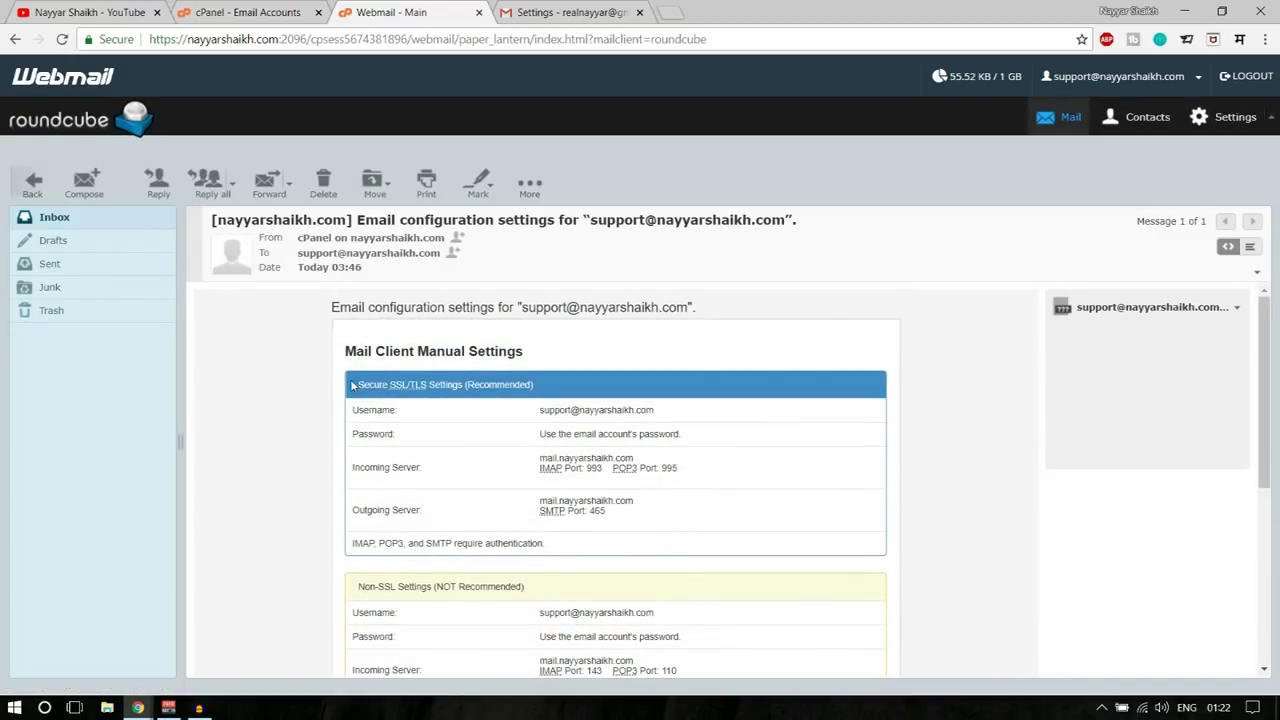
{"action": "left_click_drag", "start_coordinate": [628, 508], "coordinate": [520, 405]}
{"action": "scroll", "coordinate": [560, 420], "scroll_direction": "down", "scroll_amount": 3}
{"action": "left_click_drag", "start_coordinate": [634, 465], "coordinate": [380, 364]}
{"action": "left_click", "coordinate": [380, 364]}
Note the username, POP3 port 995 and outgoing SMTP port 465, then return to Gmail Settings
{"action": "left_click_drag", "start_coordinate": [538, 411], "coordinate": [634, 411]}
{"action": "left_click", "coordinate": [650, 422]}
{"action": "double_click", "coordinate": [674, 469]}
{"action": "left_click_drag", "start_coordinate": [354, 511], "coordinate": [445, 513]}
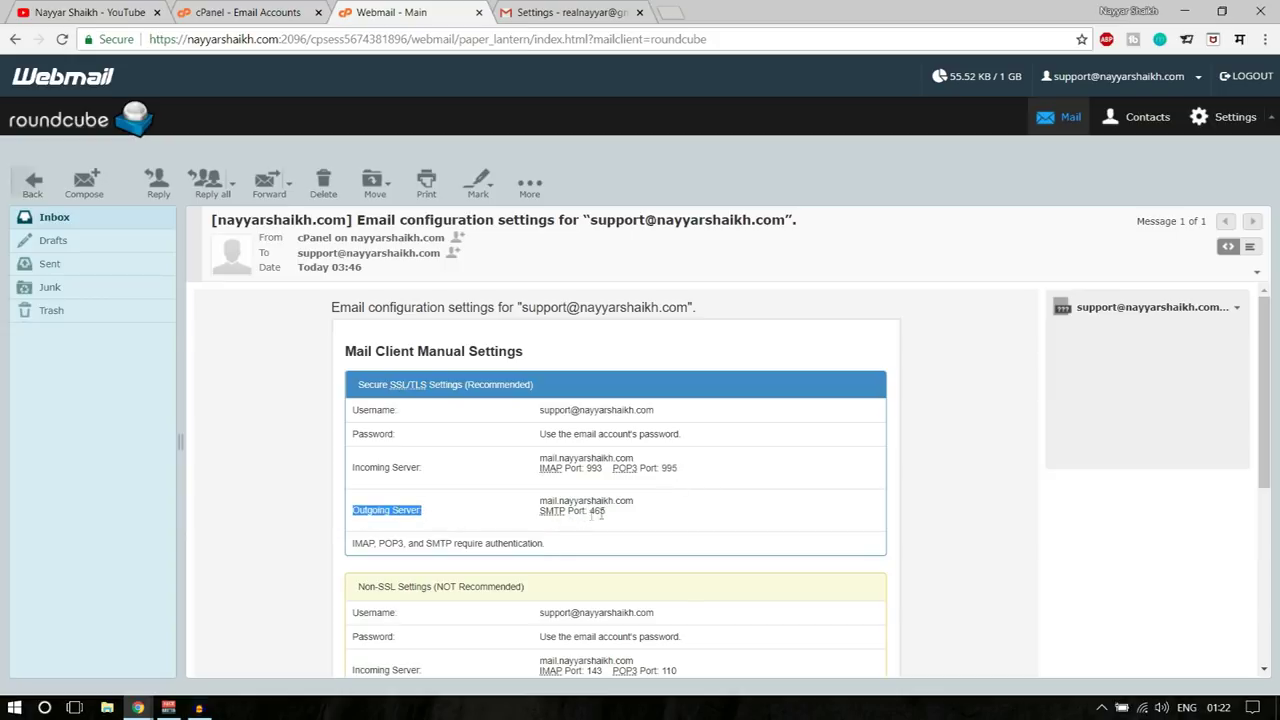
{"action": "left_click_drag", "start_coordinate": [612, 517], "coordinate": [600, 514]}
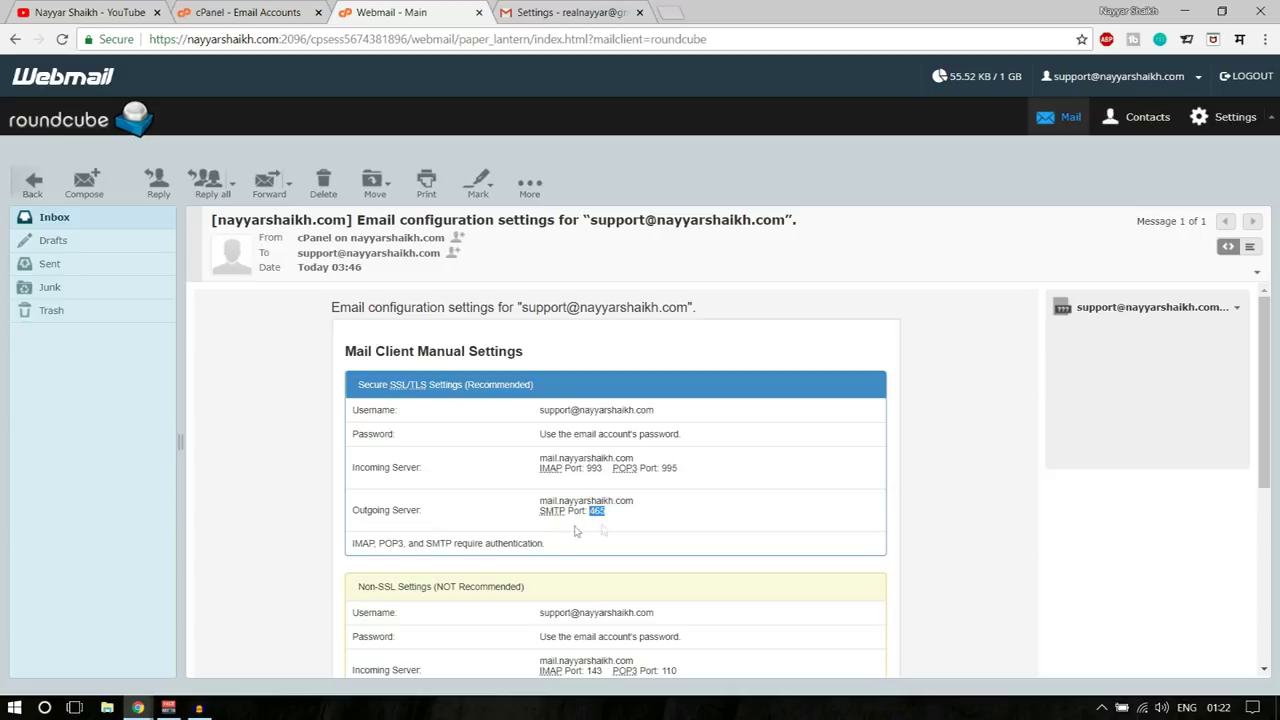
{"action": "left_click", "coordinate": [556, 12]}
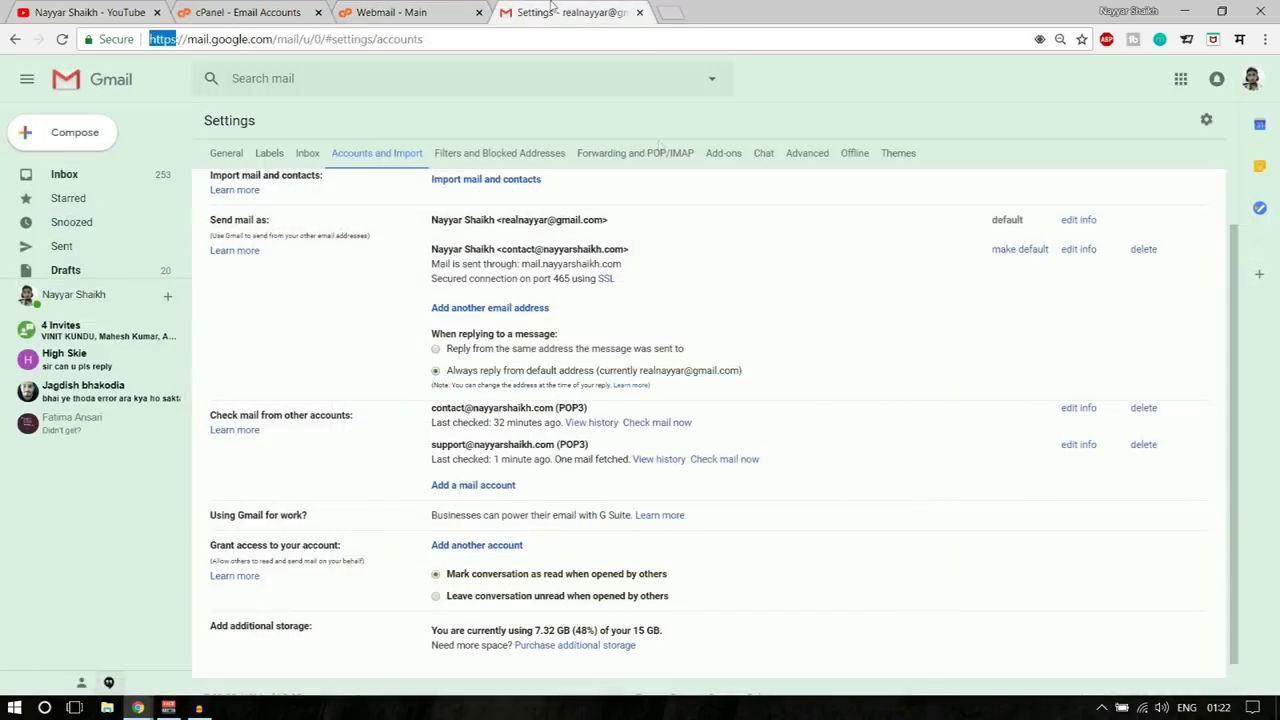
In the Add another email address popup, set the SMTP port to 465
{"action": "left_click", "coordinate": [139, 708]}
{"action": "left_click", "coordinate": [265, 640]}
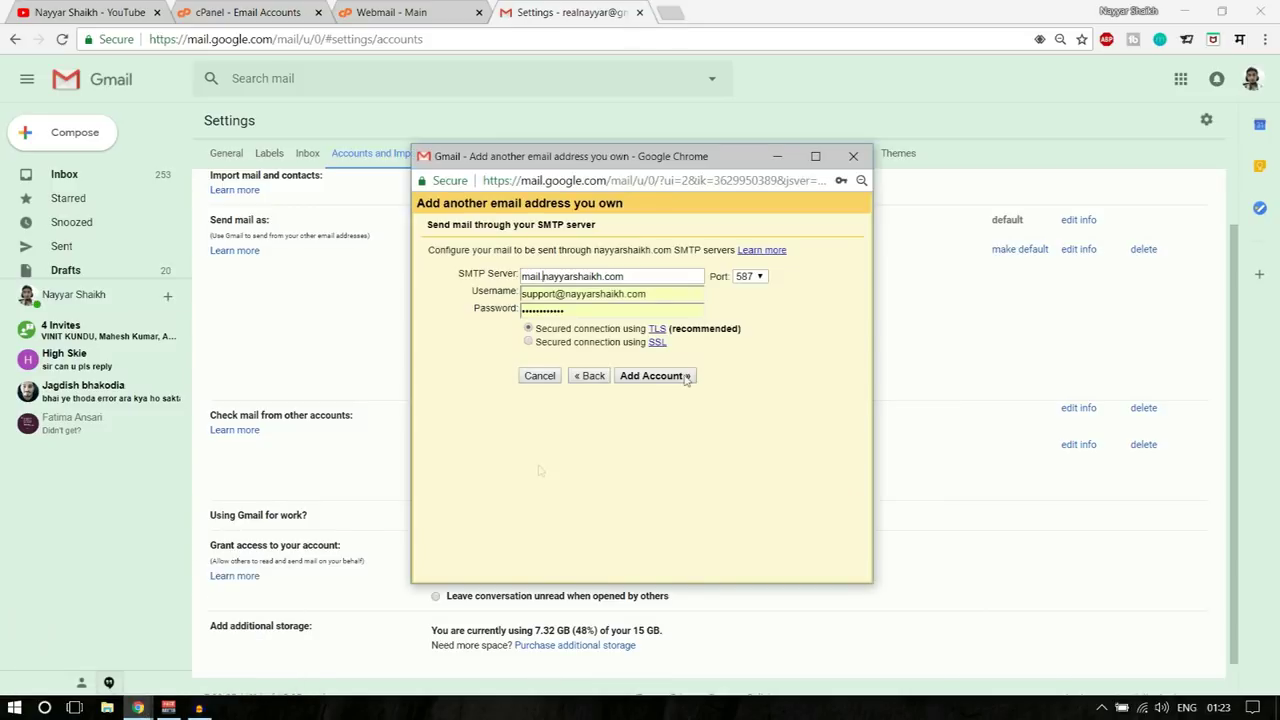
{"action": "left_click", "coordinate": [757, 277]}
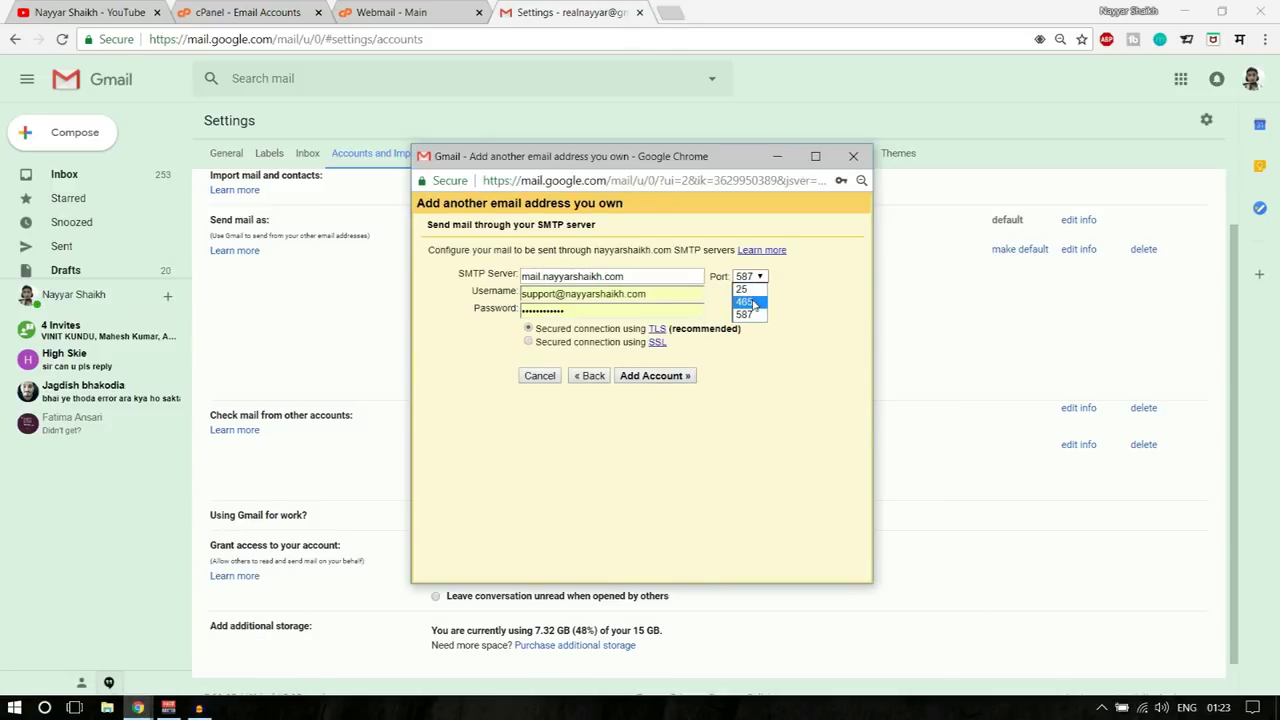
{"action": "left_click", "coordinate": [745, 302]}
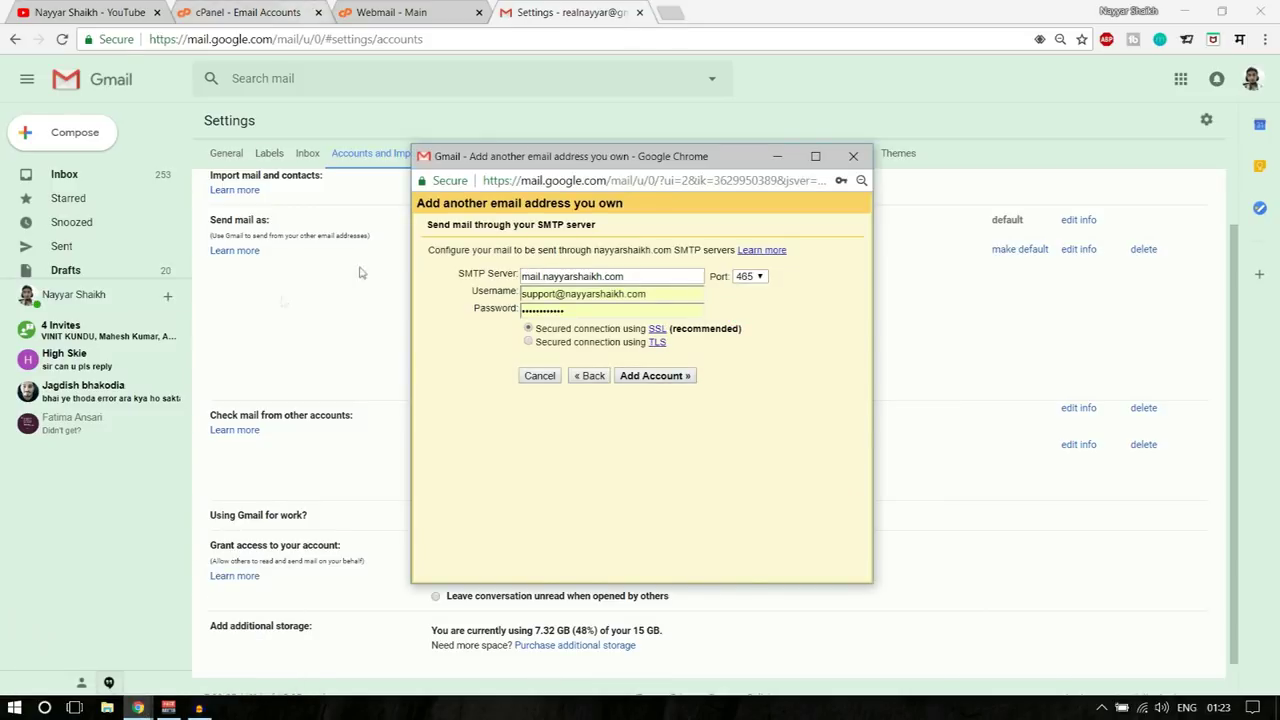
Add the account with SSL so Gmail sends a confirmation code, then go to the webmail inbox
{"action": "left_click", "coordinate": [373, 10]}
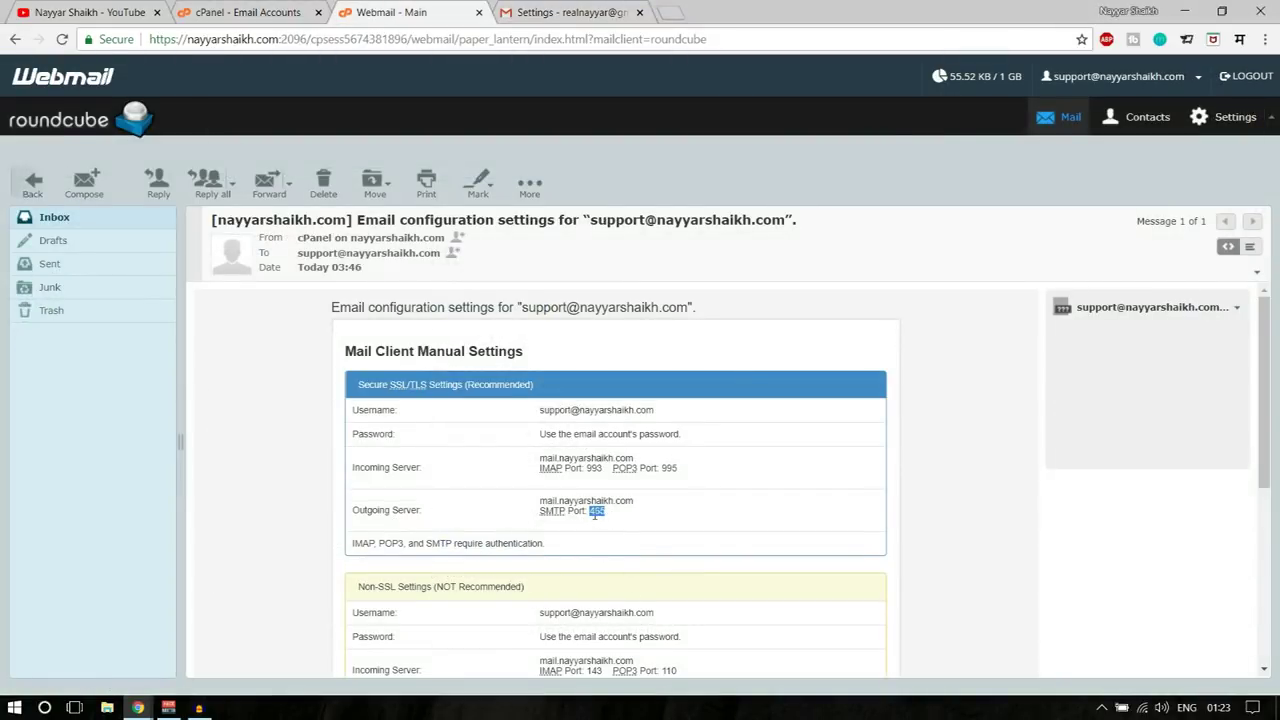
{"action": "mouse_move", "coordinate": [137, 707]}
{"action": "left_click", "coordinate": [230, 625]}
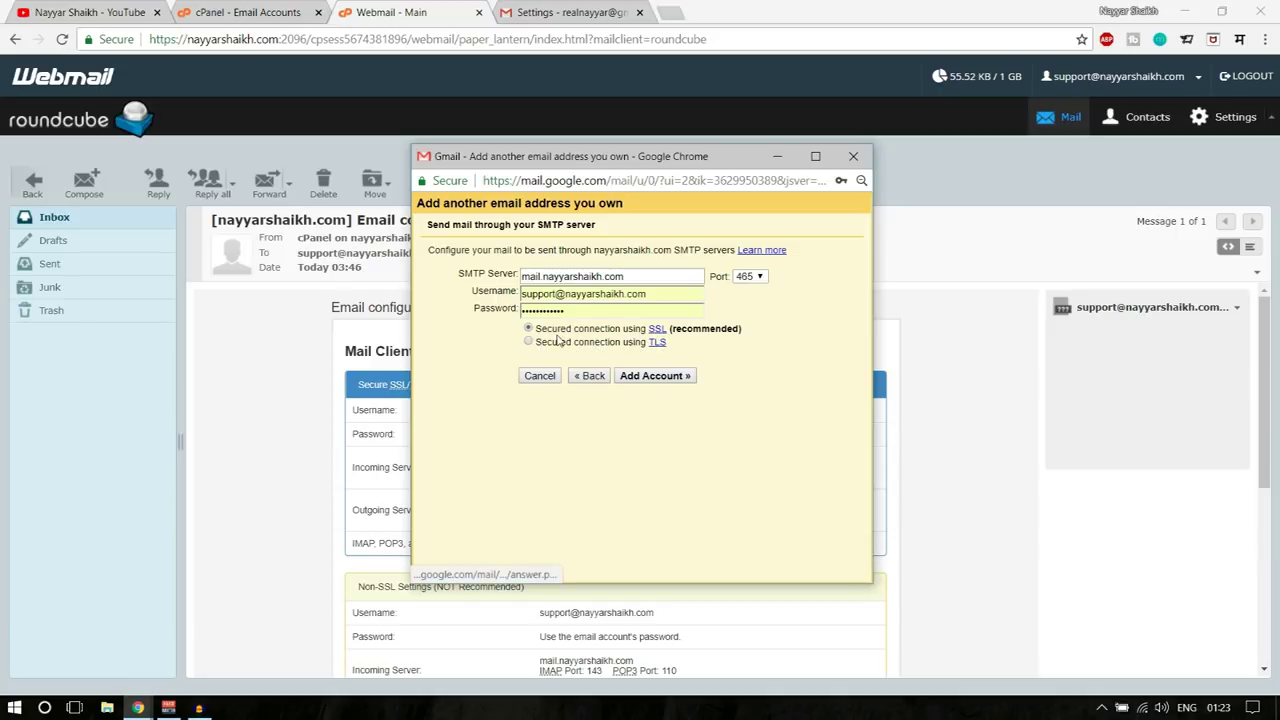
{"action": "left_click", "coordinate": [665, 377]}
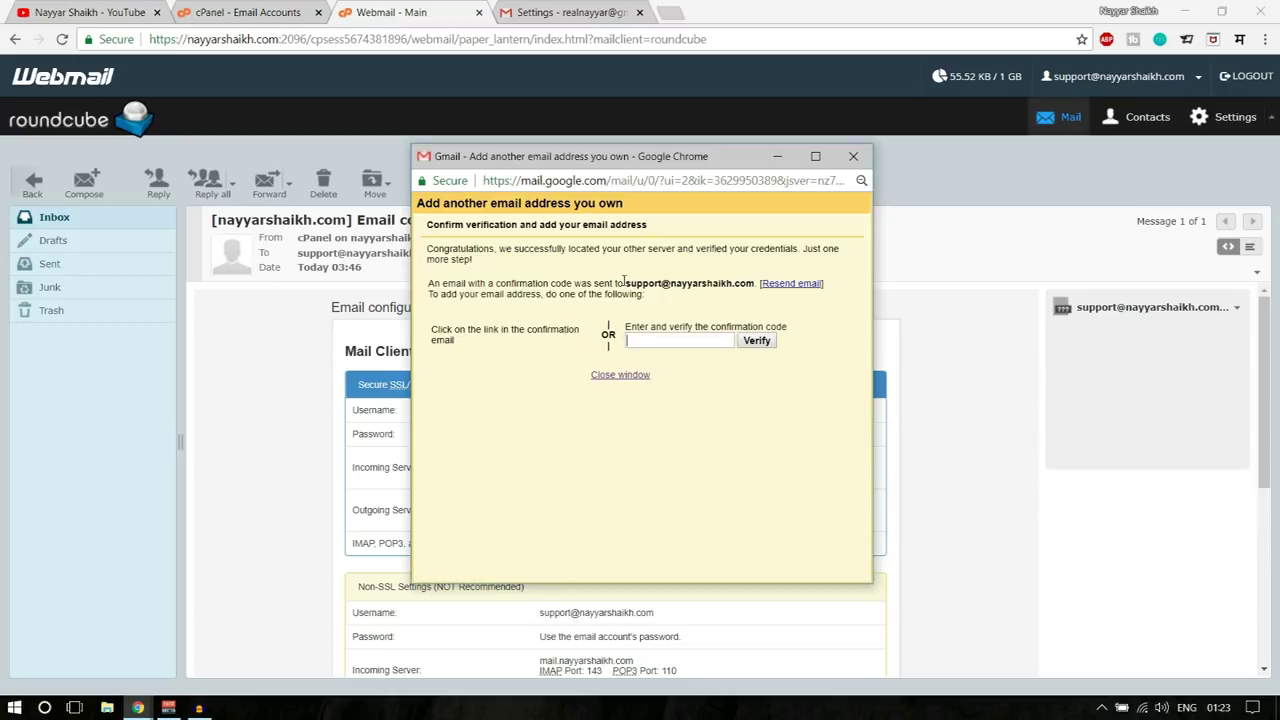
{"action": "left_click_drag", "start_coordinate": [624, 283], "coordinate": [755, 283]}
{"action": "left_click", "coordinate": [753, 283]}
{"action": "left_click", "coordinate": [56, 219]}
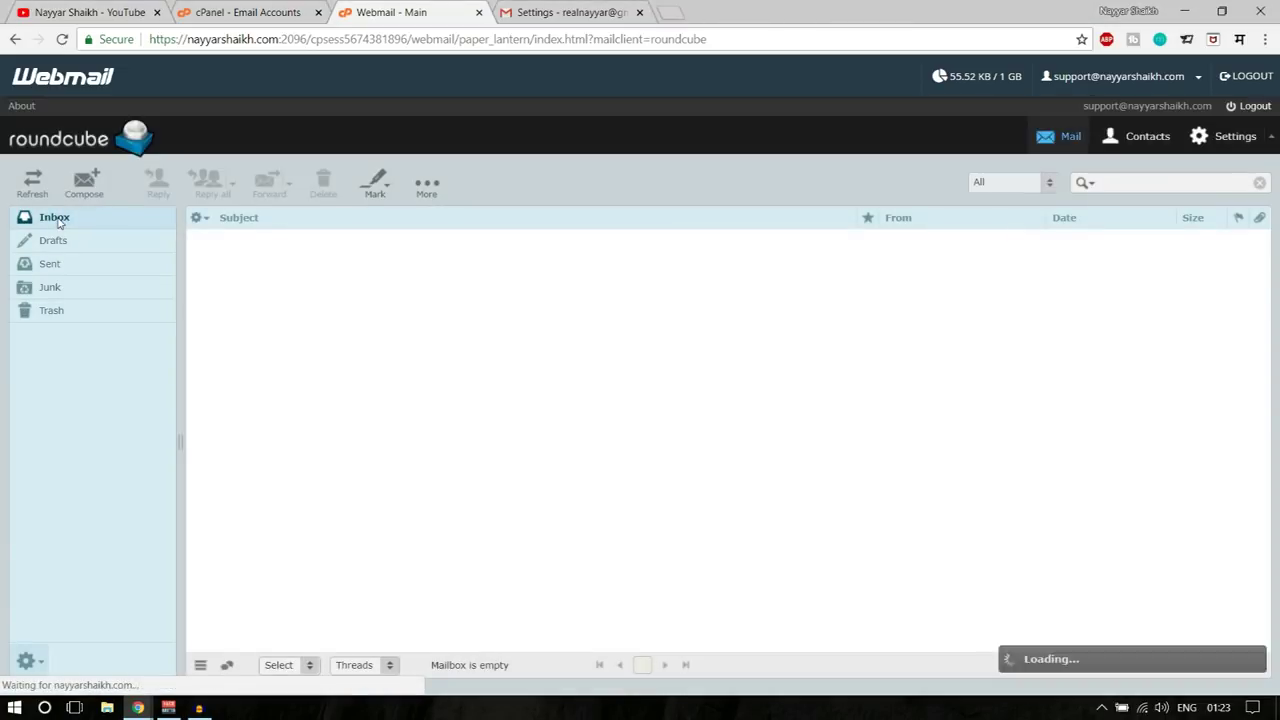
Refresh the webmail inbox, open the Gmail Confirmation email and copy its confirmation code
{"action": "left_click", "coordinate": [55, 219]}
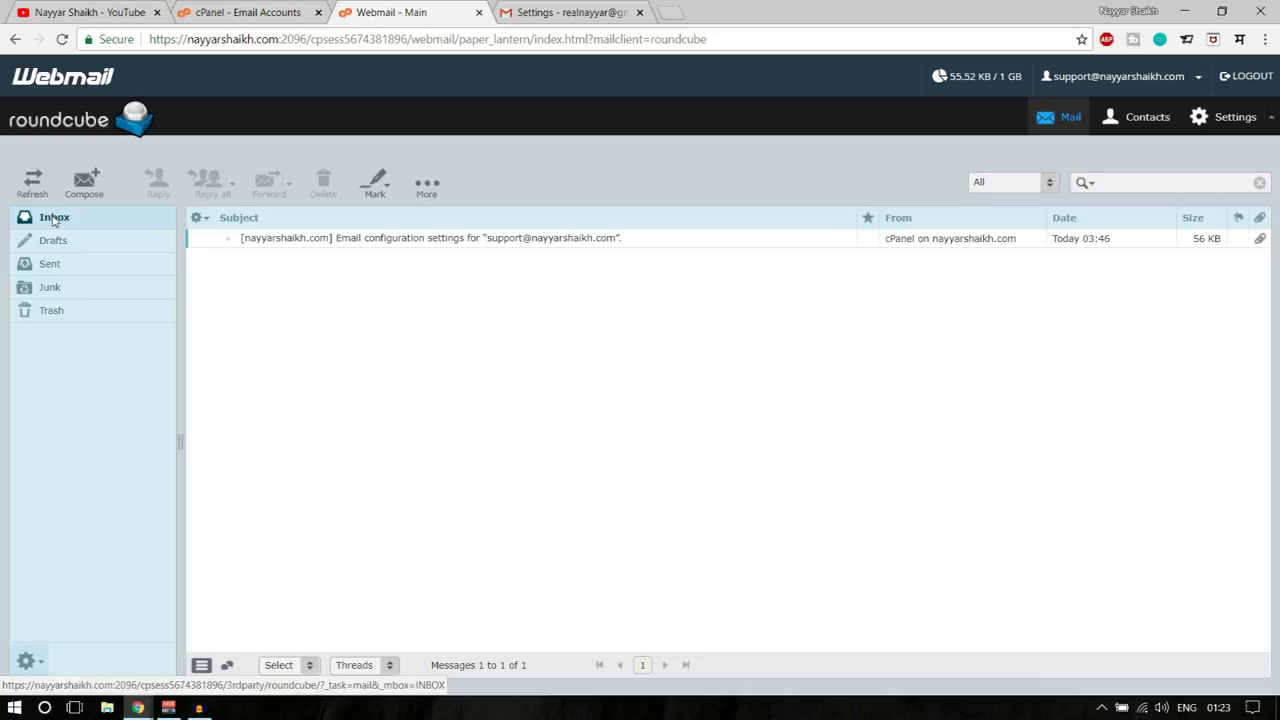
{"action": "left_click", "coordinate": [55, 220]}
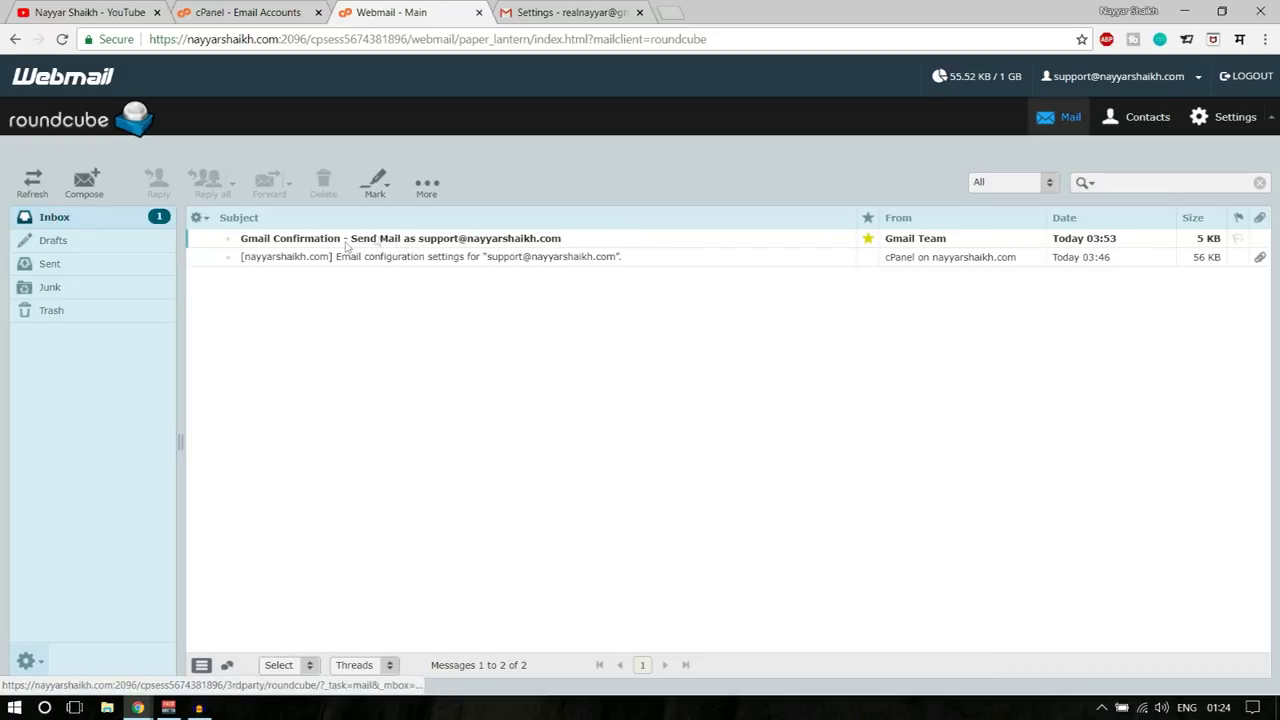
{"action": "double_click", "coordinate": [378, 240]}
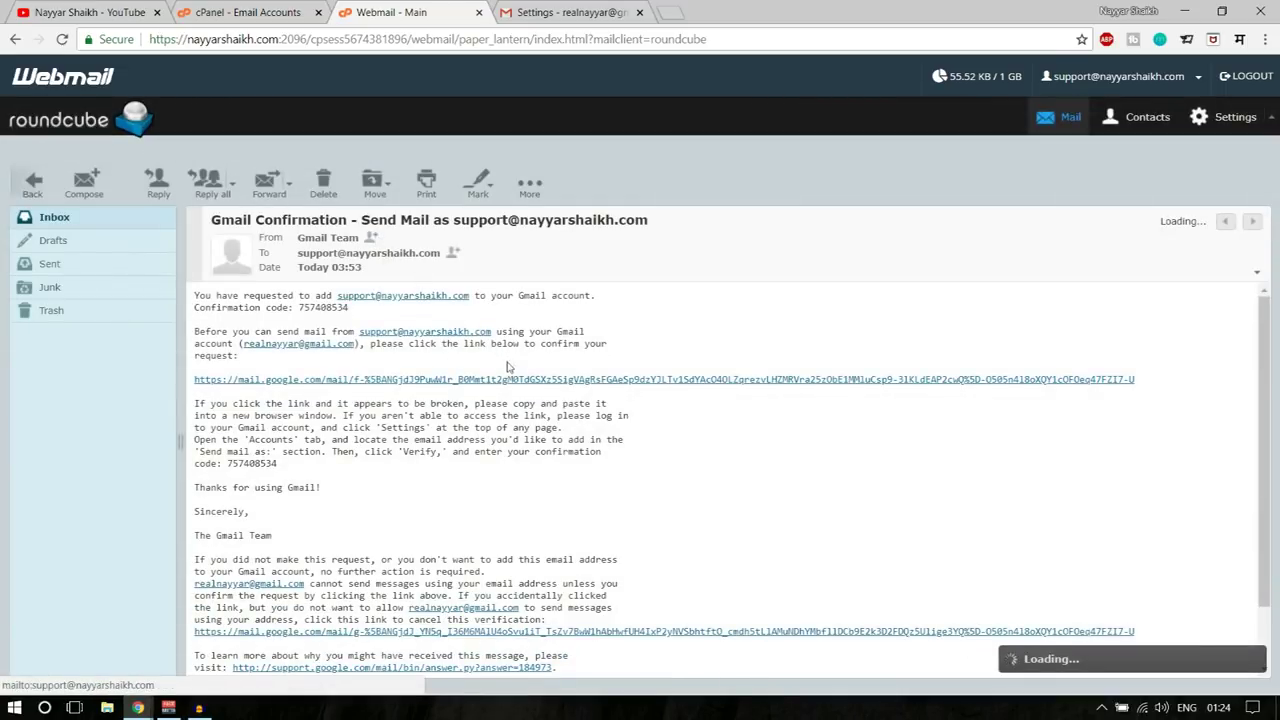
{"action": "left_click_drag", "start_coordinate": [205, 308], "coordinate": [298, 308]}
{"action": "key", "text": "ctrl+c"}
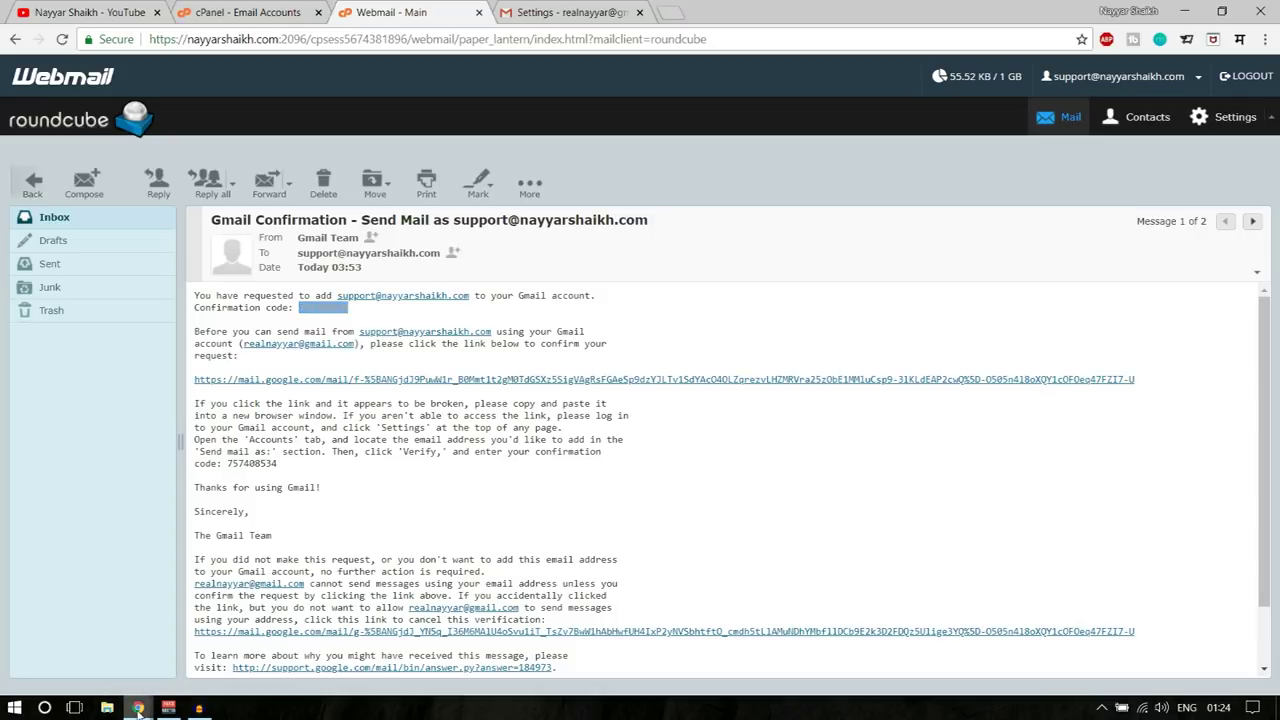
Paste the confirmation code into Gmail's verification popup, verify it, and return to Gmail Settings
{"action": "left_click", "coordinate": [220, 630]}
{"action": "left_click", "coordinate": [680, 342]}
{"action": "key", "text": "ctrl+v"}
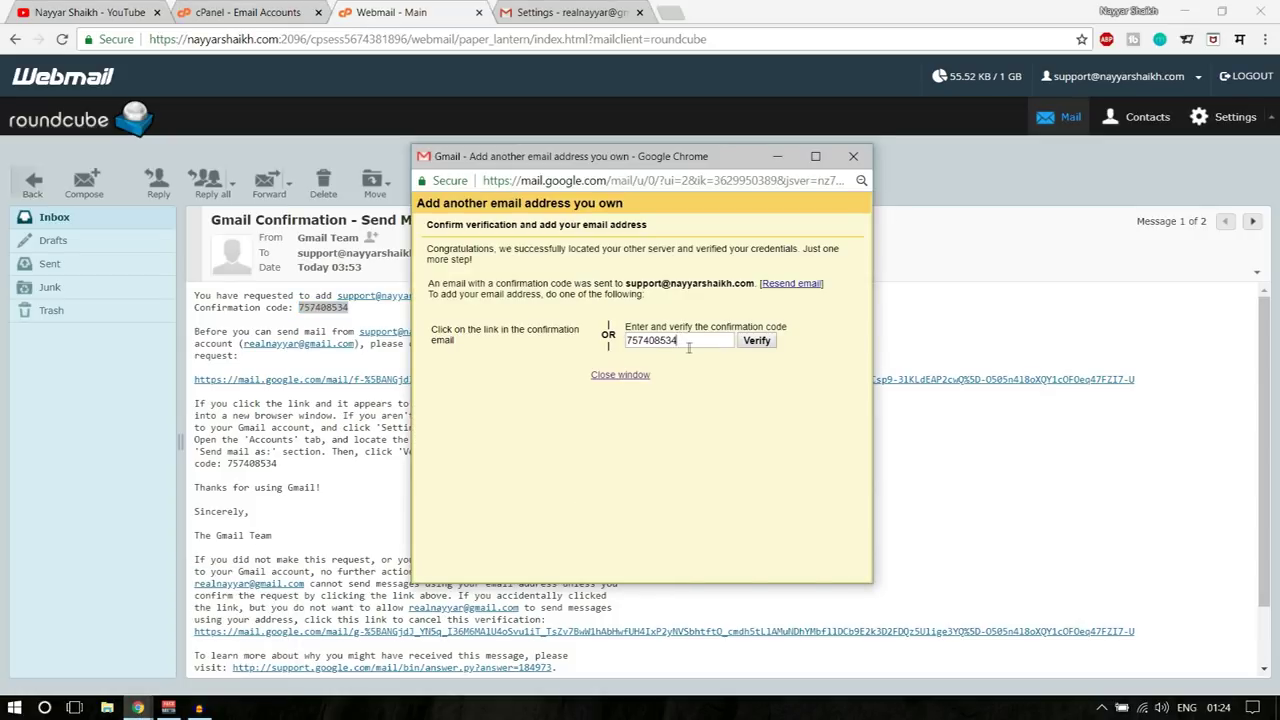
{"action": "left_click", "coordinate": [755, 342]}
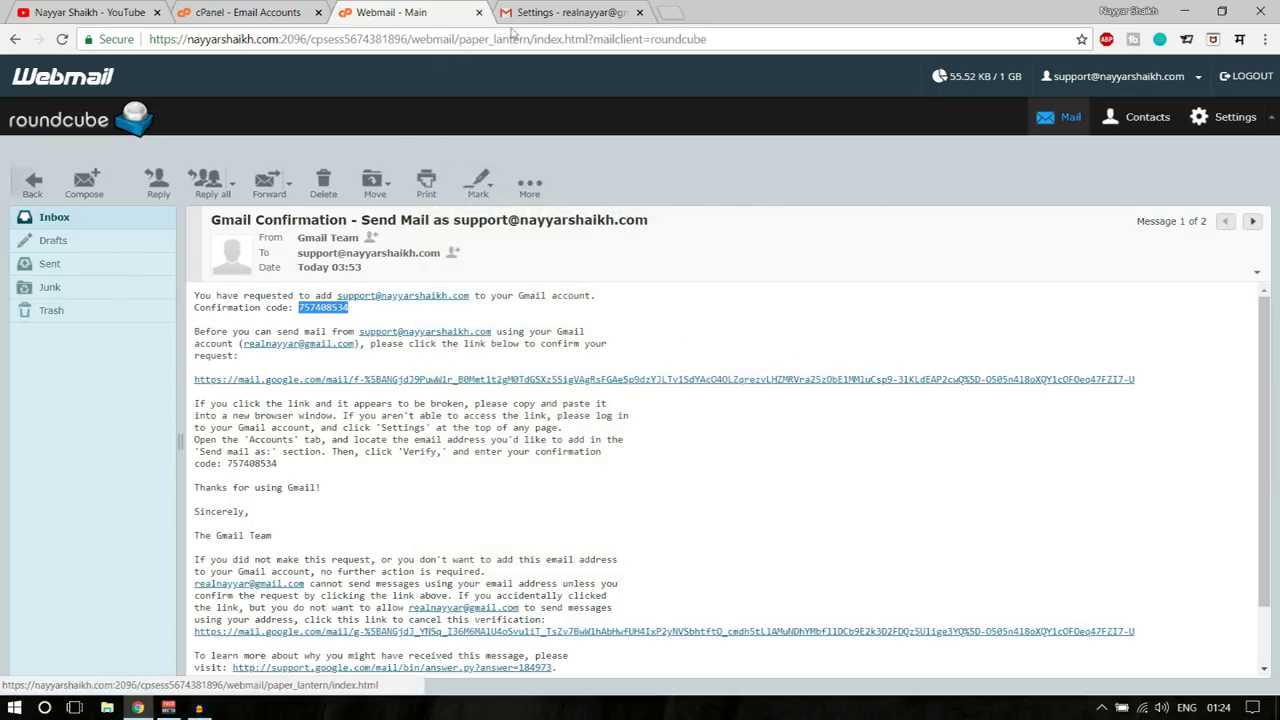
{"action": "left_click", "coordinate": [555, 10]}
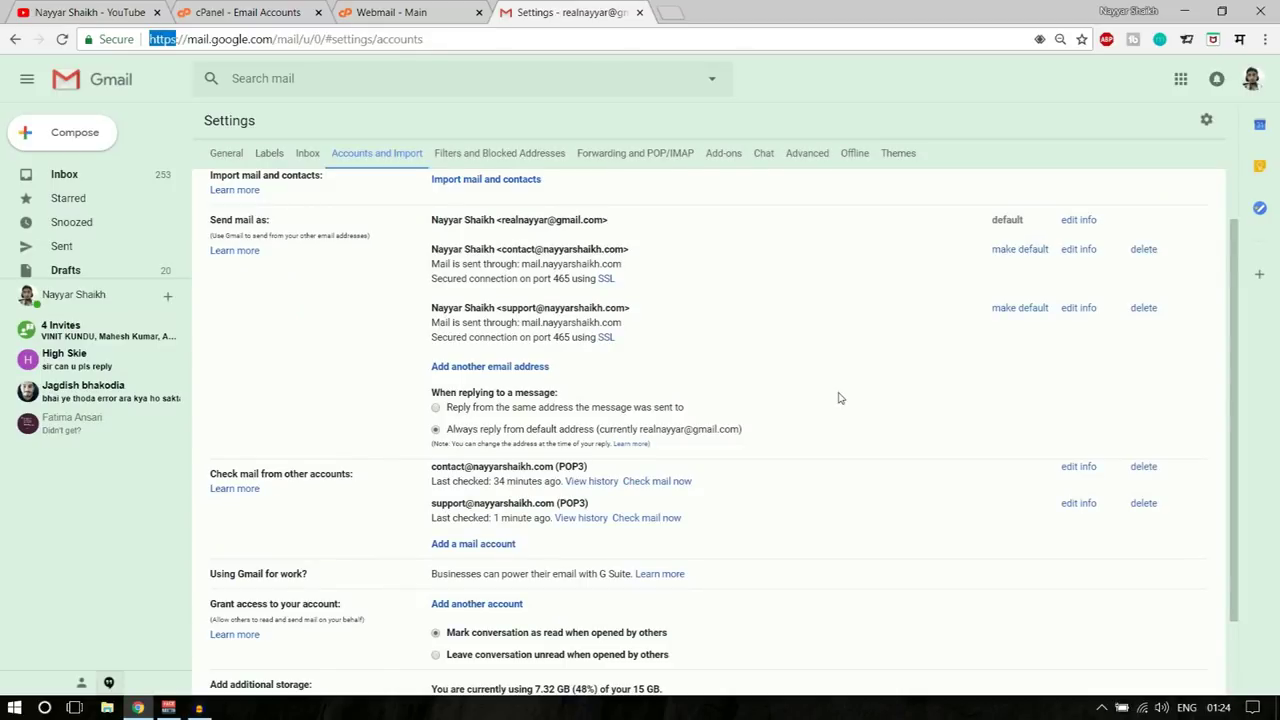
{"action": "scroll", "coordinate": [840, 398], "scroll_direction": "down", "scroll_amount": 1}
{"action": "left_click_drag", "start_coordinate": [429, 423], "coordinate": [600, 428]}
{"action": "left_click", "coordinate": [600, 430]}
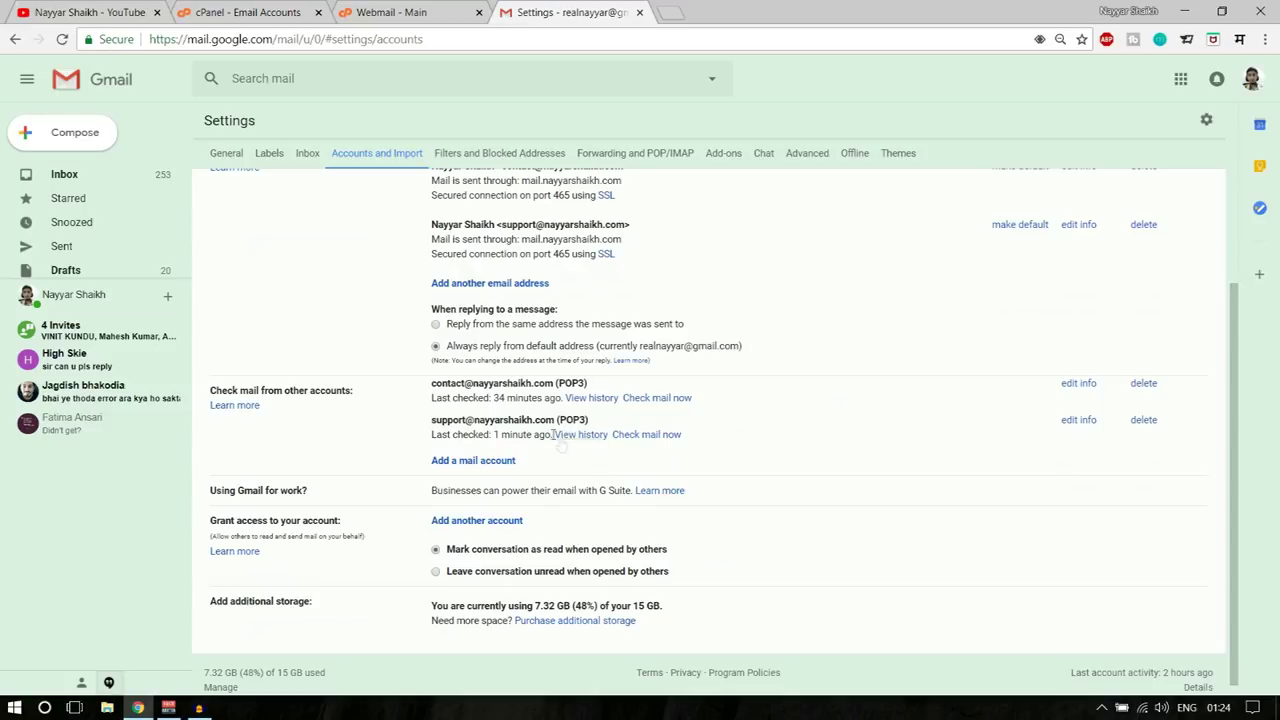
{"action": "left_click_drag", "start_coordinate": [431, 429], "coordinate": [600, 428]}
{"action": "left_click", "coordinate": [600, 430]}
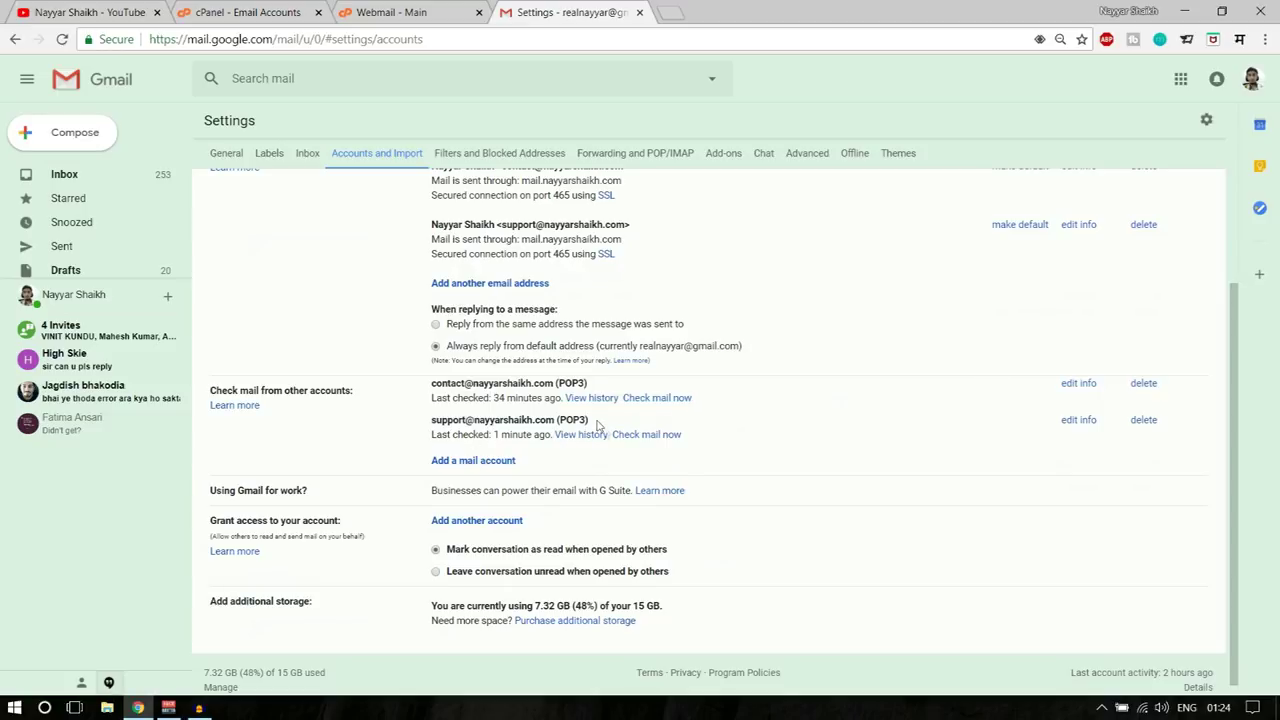
{"action": "left_click", "coordinate": [655, 437]}
{"action": "left_click_drag", "start_coordinate": [560, 436], "coordinate": [641, 442]}
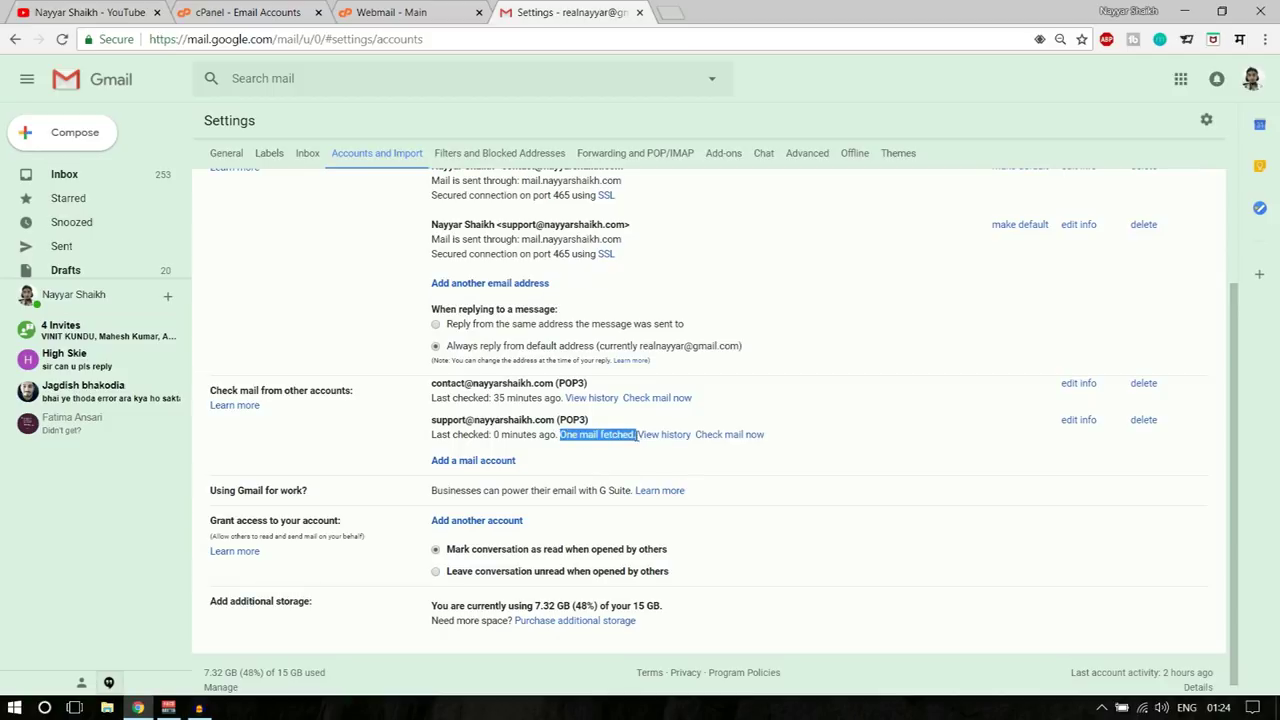
{"action": "left_click", "coordinate": [610, 453]}
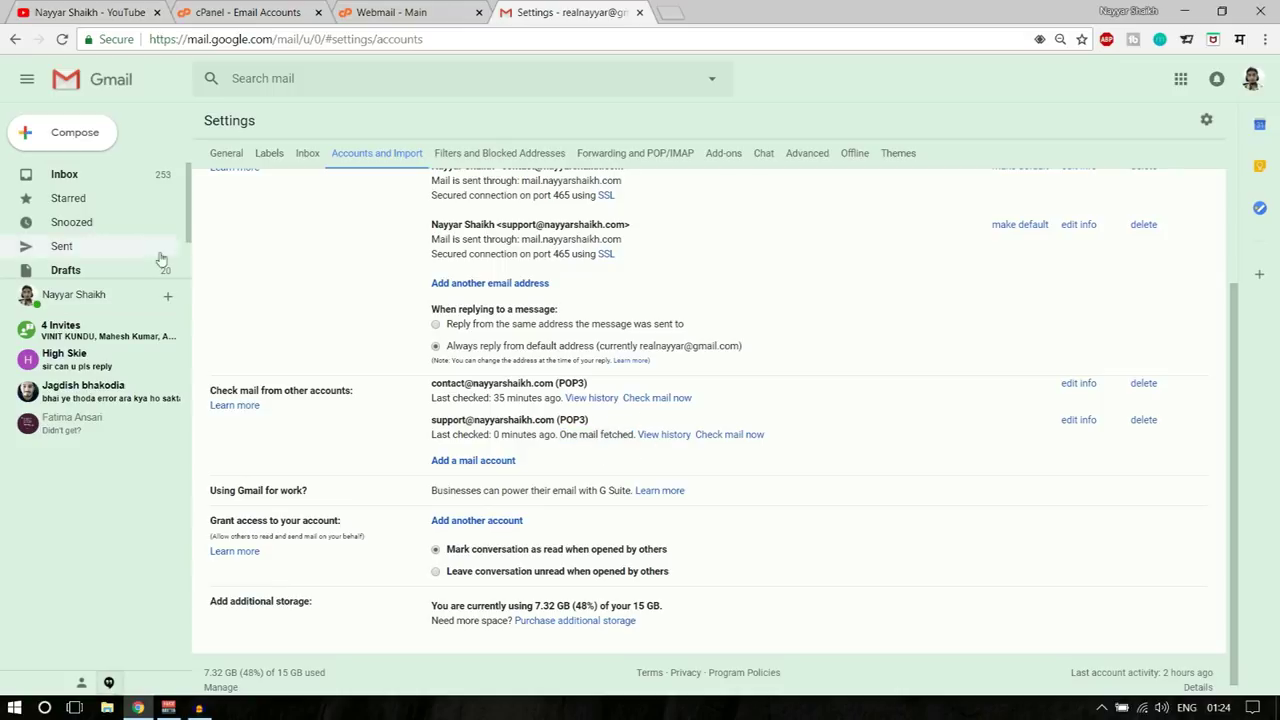
{"action": "left_click", "coordinate": [85, 178]}
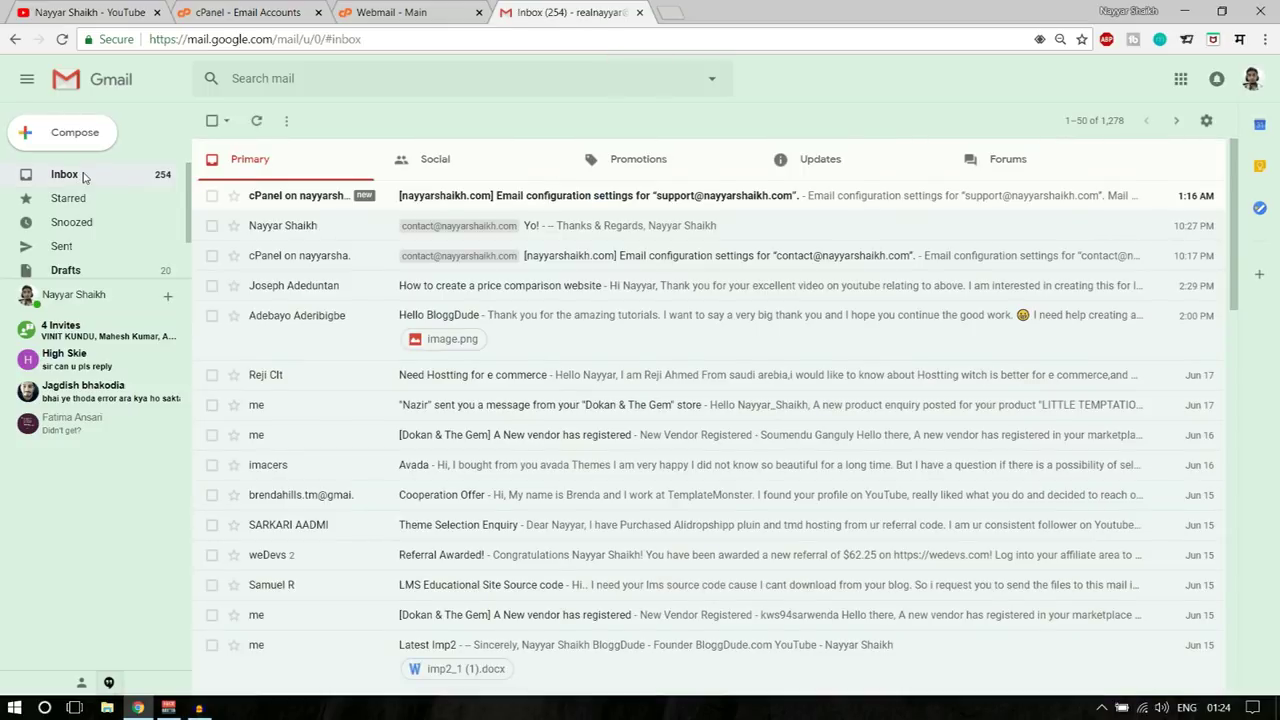
{"action": "left_click", "coordinate": [834, 165]}
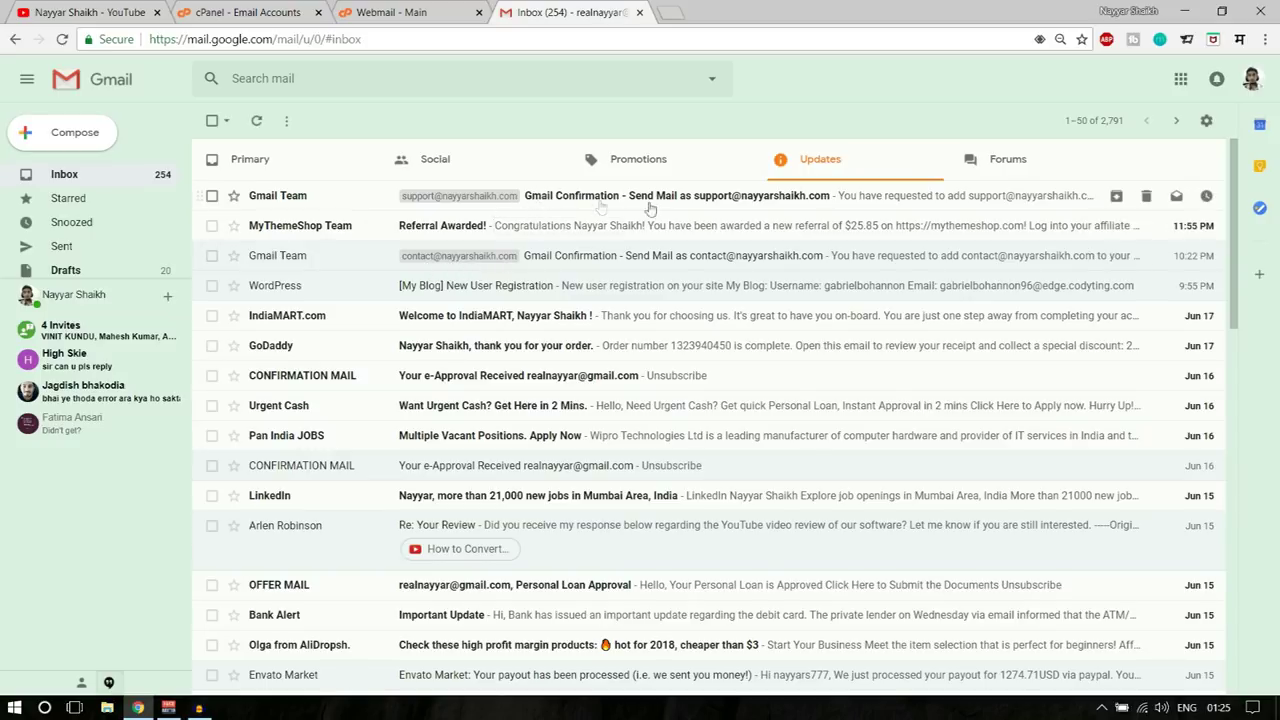
{"action": "left_click", "coordinate": [258, 172]}
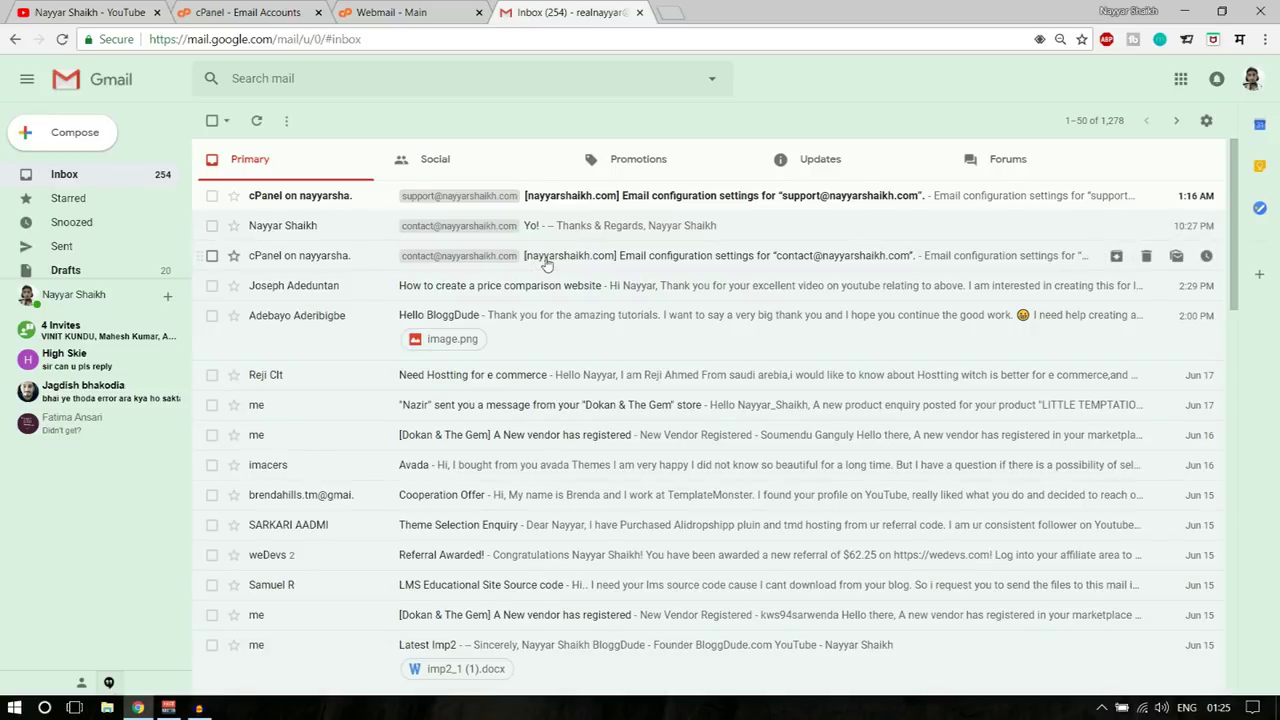